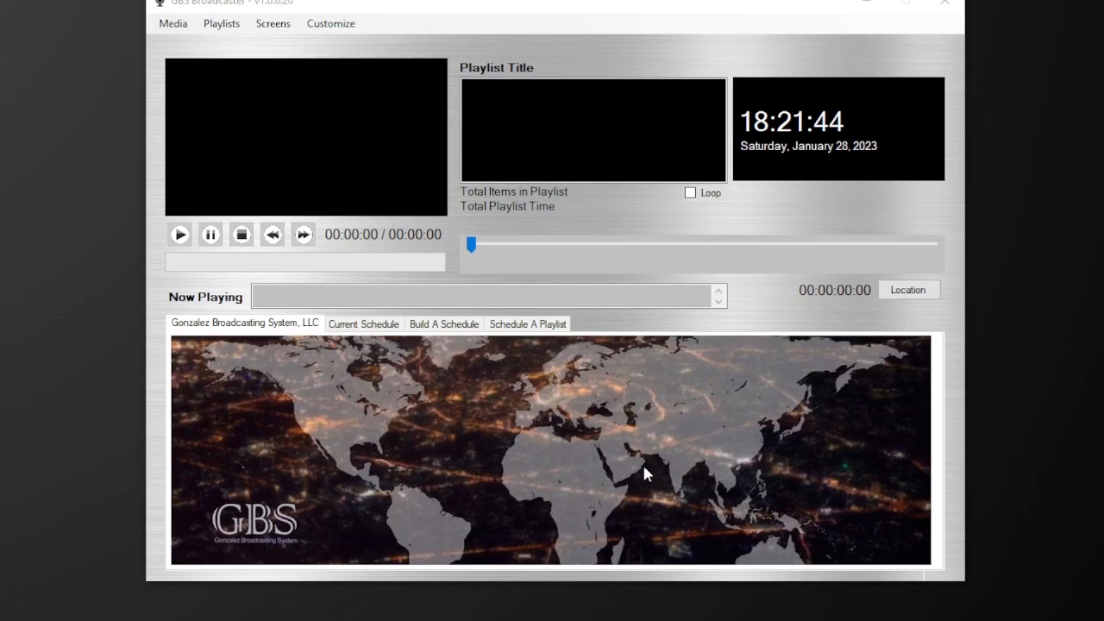
Step: Look through the current schedule, playlist scheduling and schedule building pages, and examine the rows of the empty schedule grid
click(373, 326)
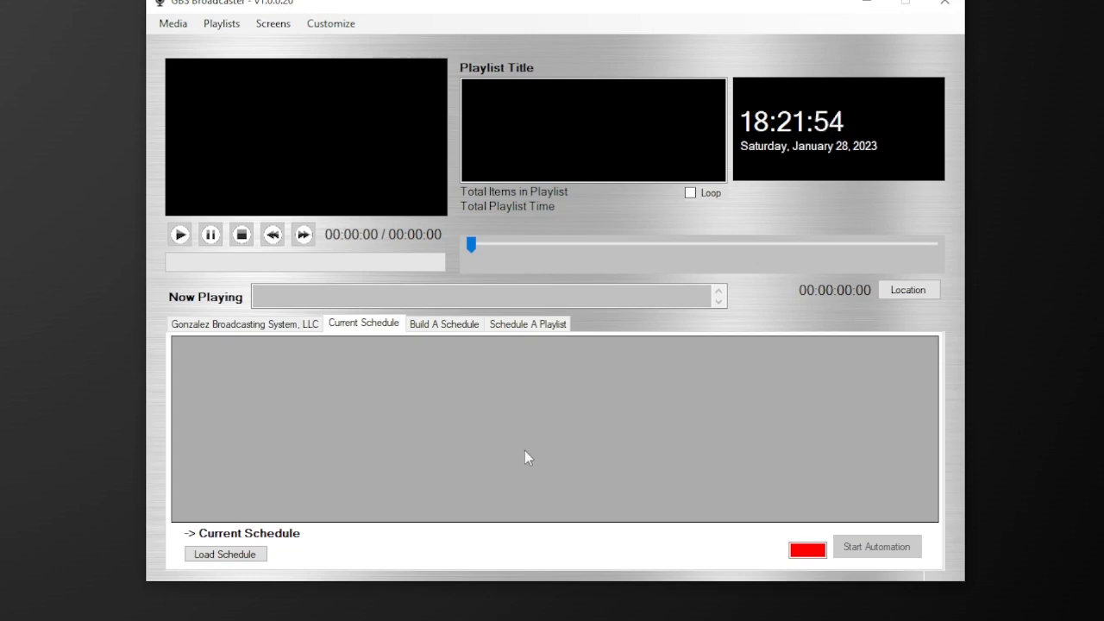
click(528, 324)
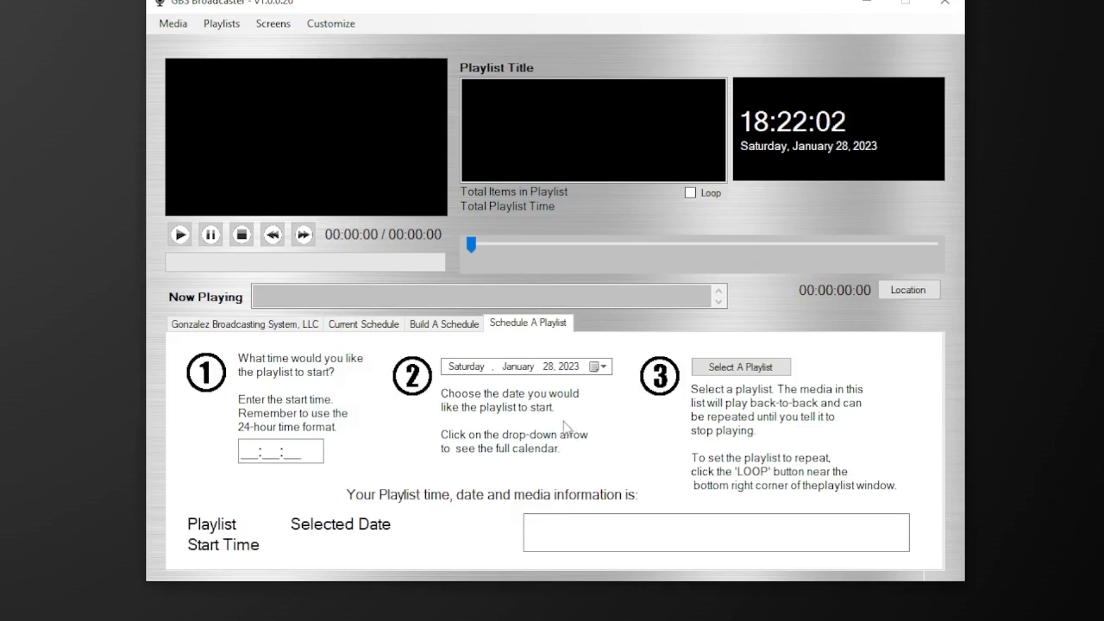
click(455, 326)
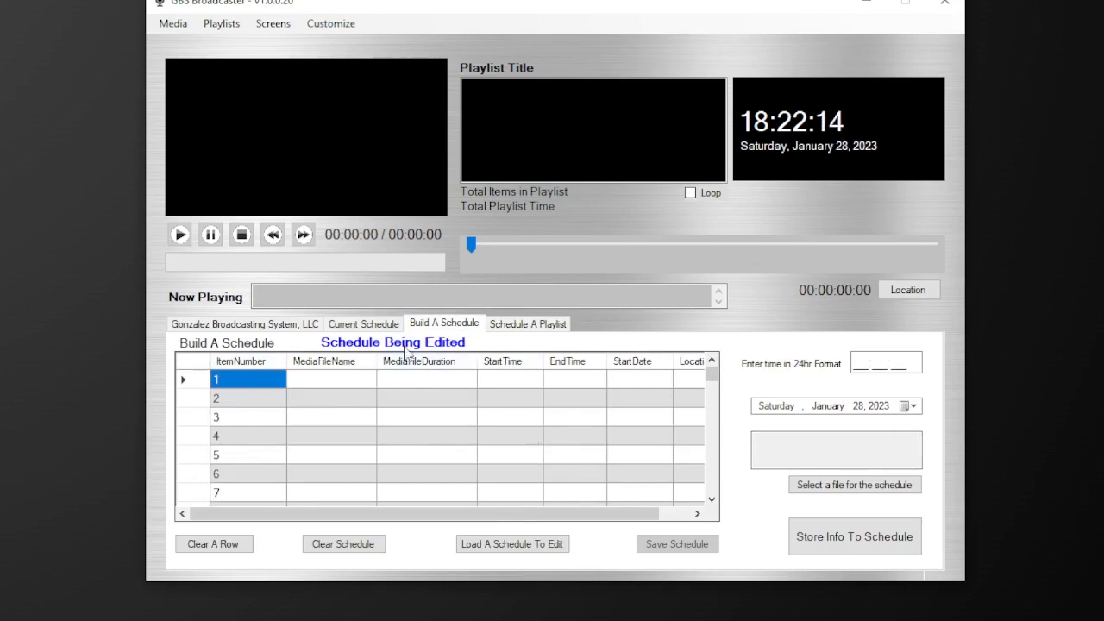
click(360, 333)
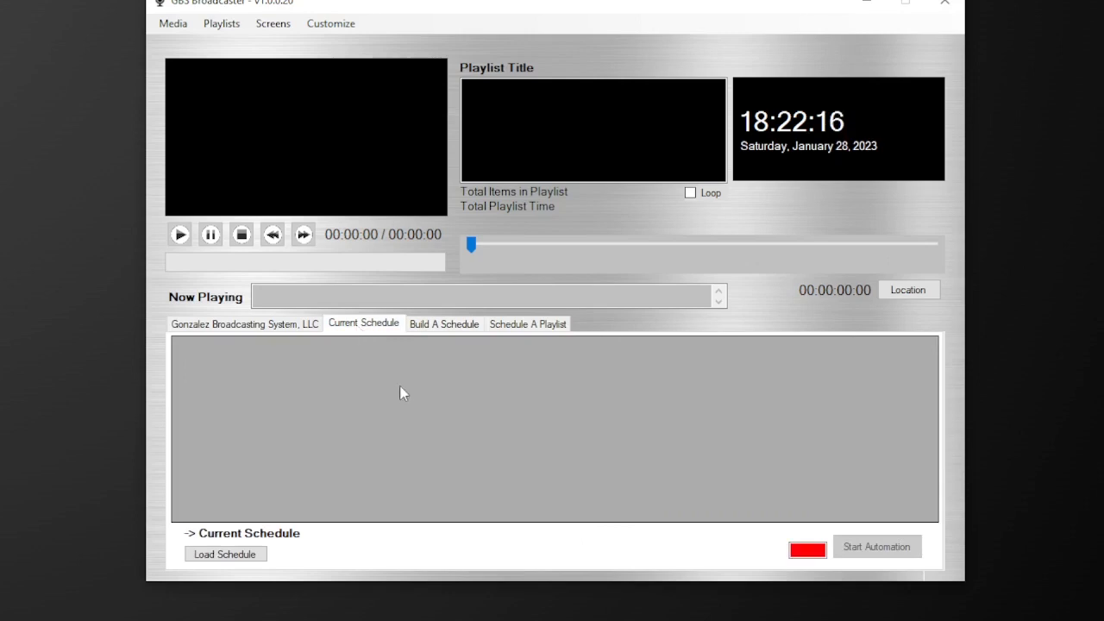
click(440, 326)
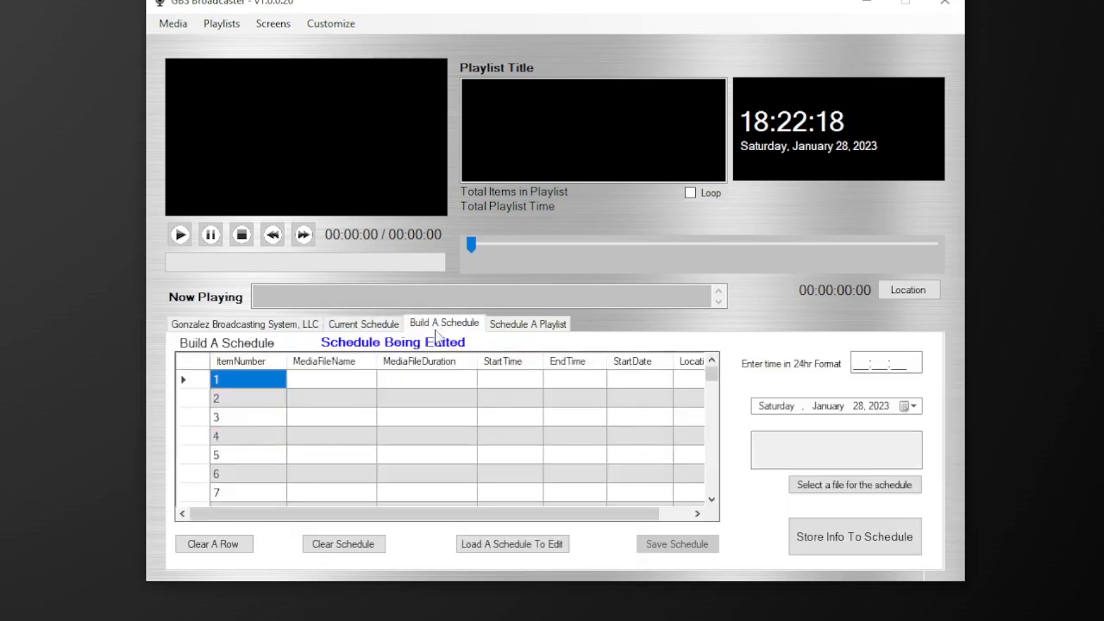
click(360, 326)
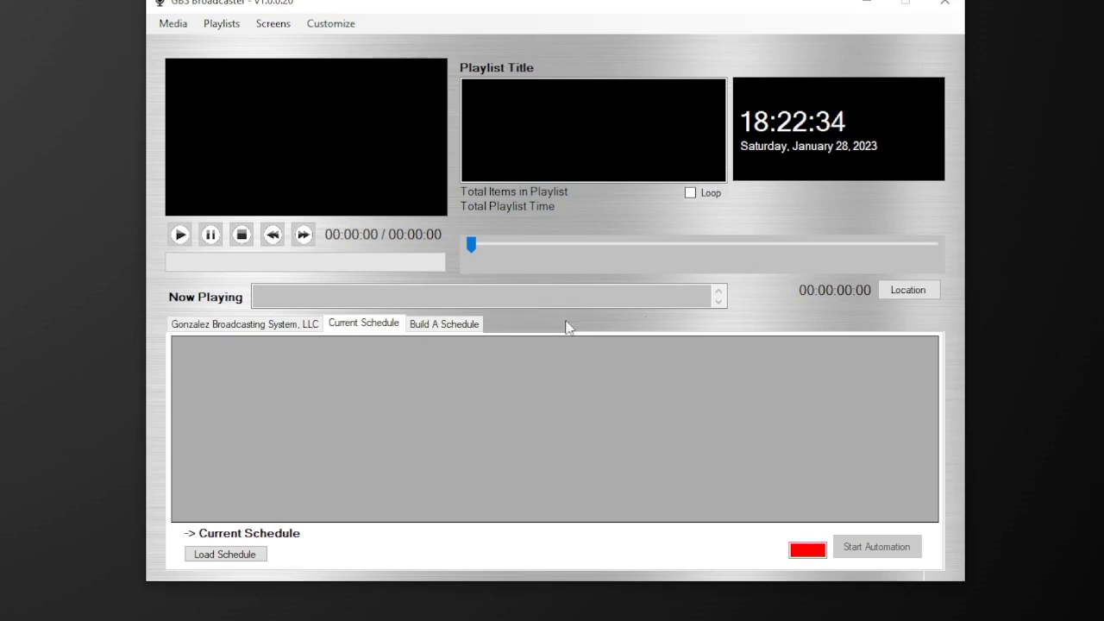
click(448, 327)
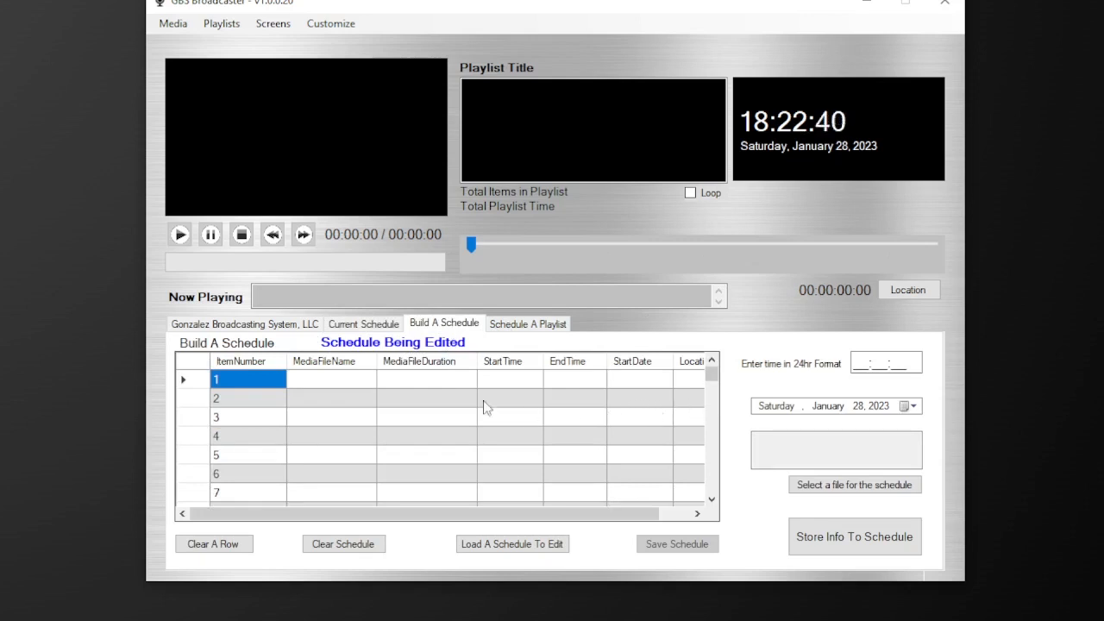
scroll(297, 409, down, 5)
scroll(297, 414, down, 4)
scroll(297, 414, up, 9)
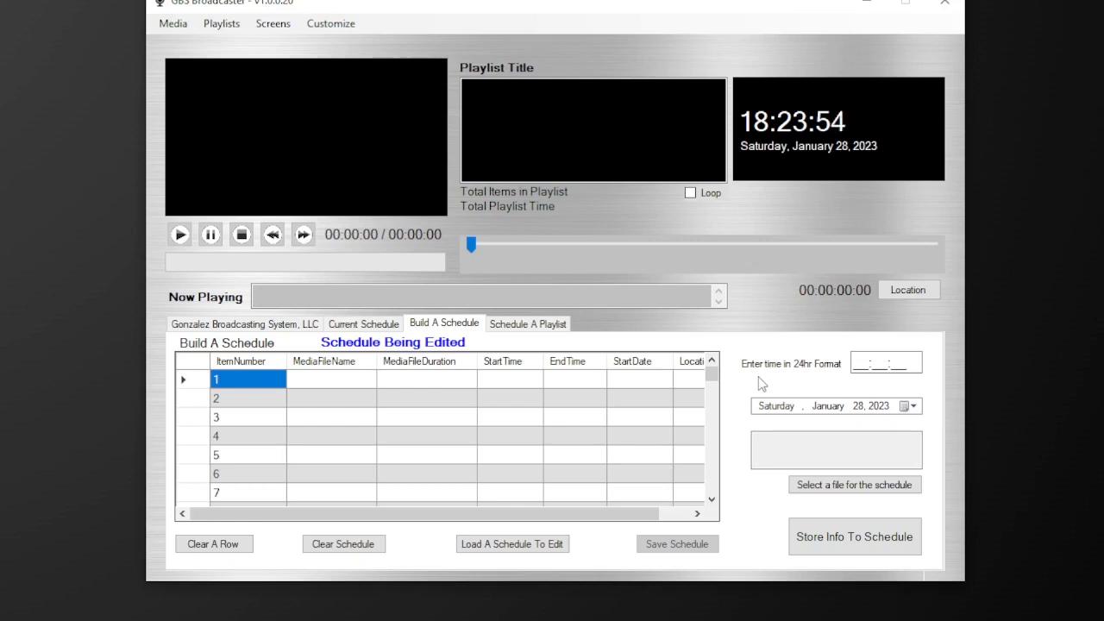
Step: Store the video "mt_Different Drummers - Christian Movie Trailer - 2015" in schedule row 1 with a start time of 21:00:00
click(855, 364)
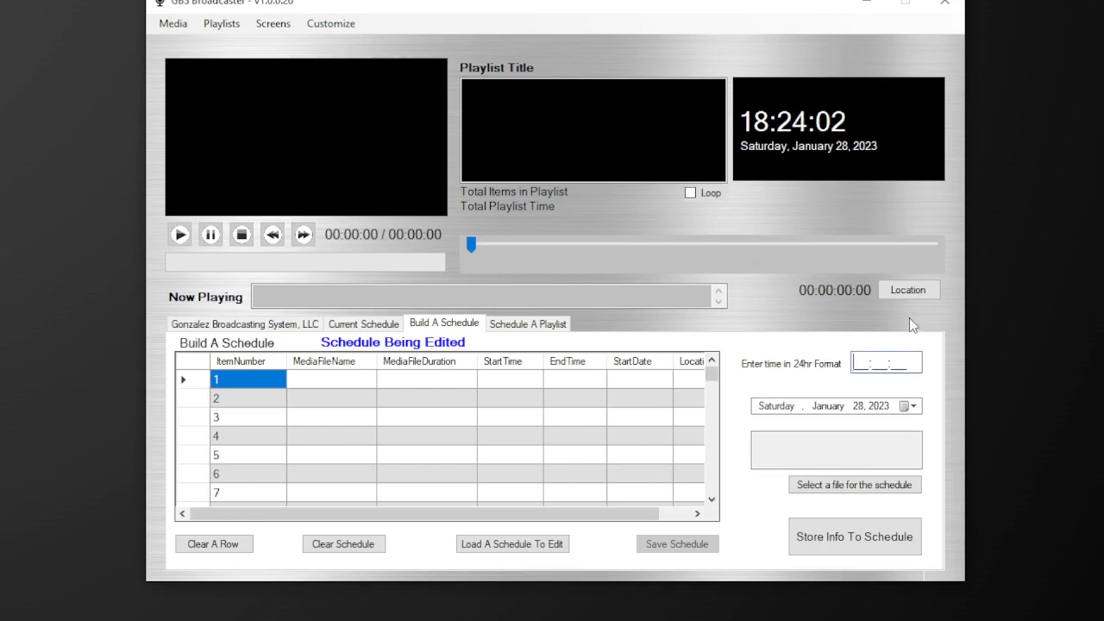
text(21:00:00)
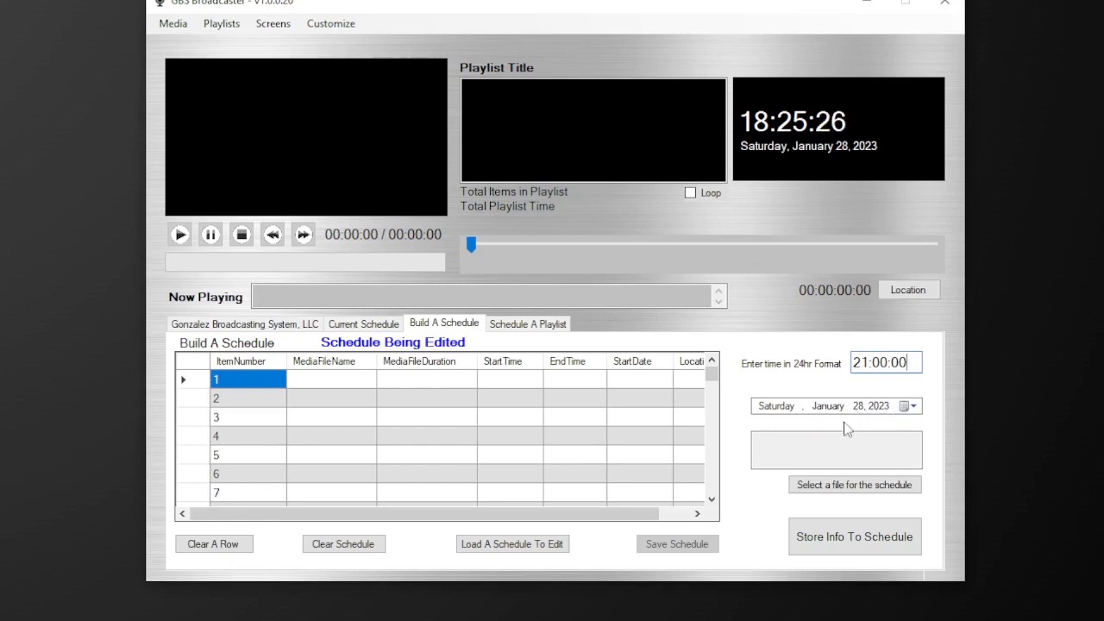
click(868, 487)
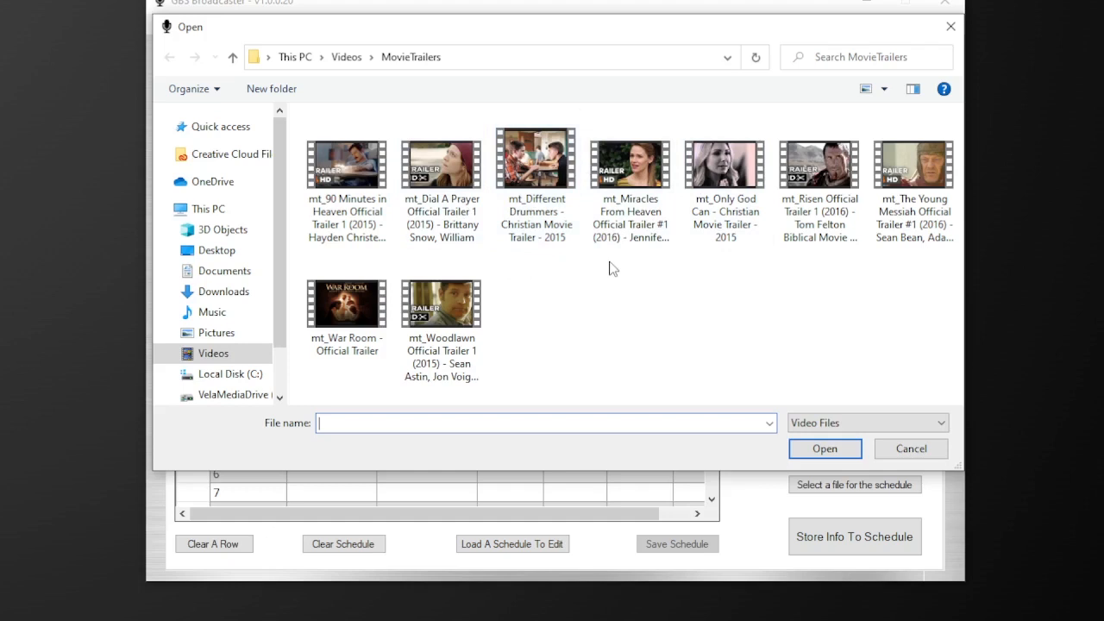
click(536, 157)
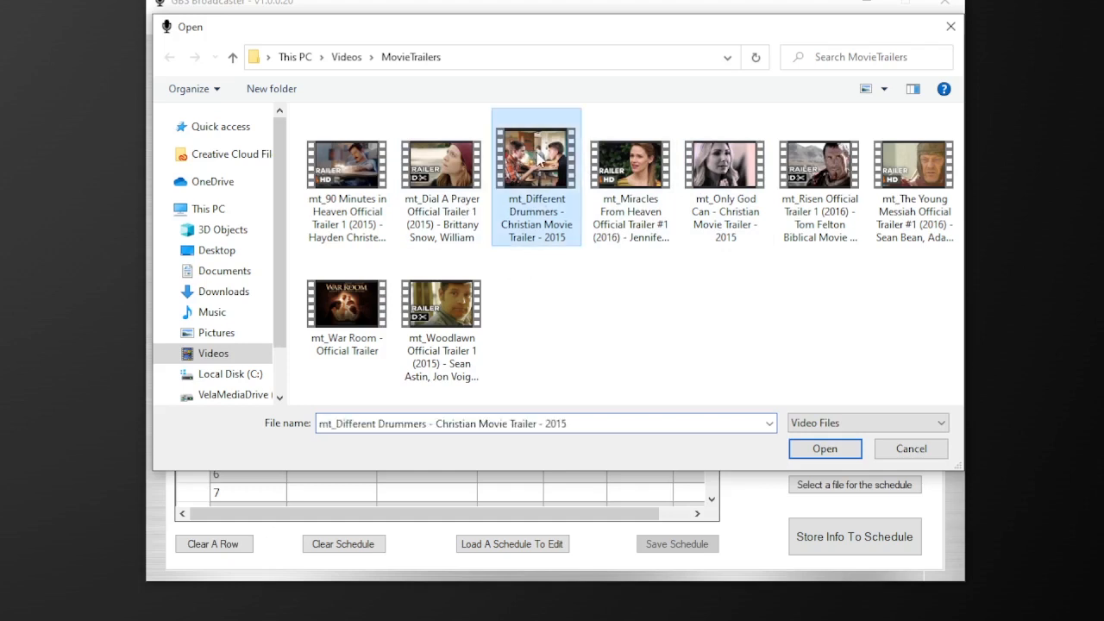
click(824, 449)
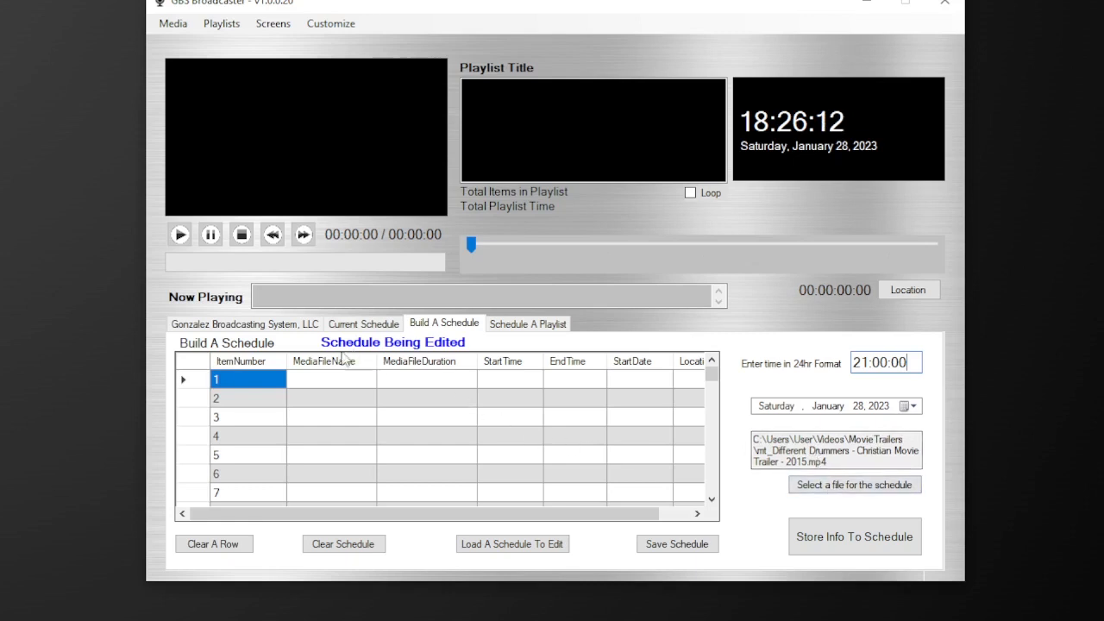
click(198, 385)
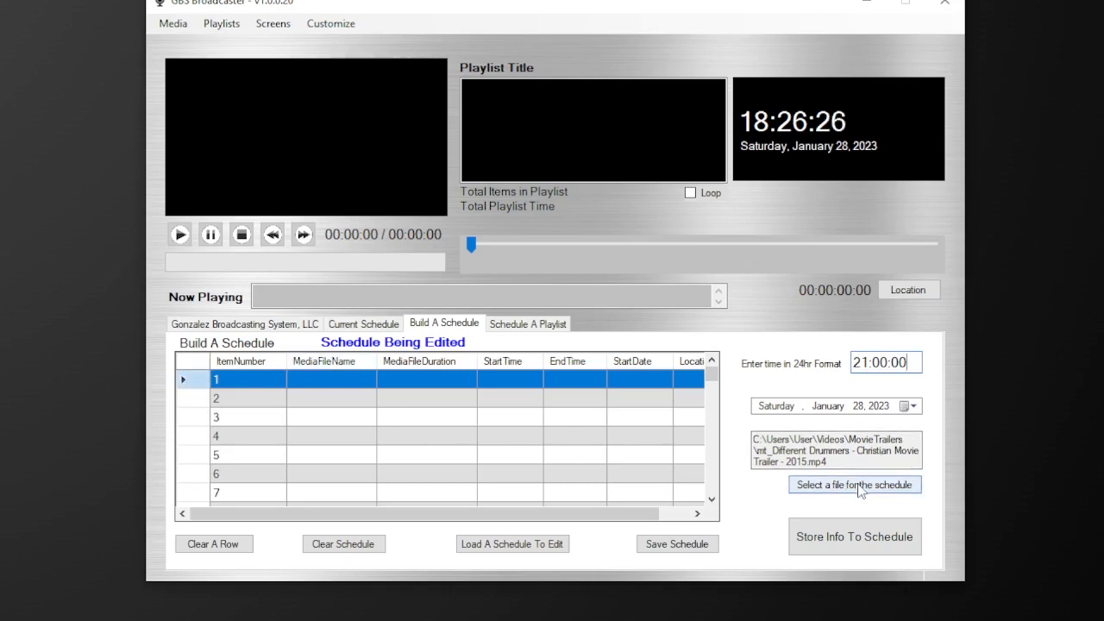
click(858, 538)
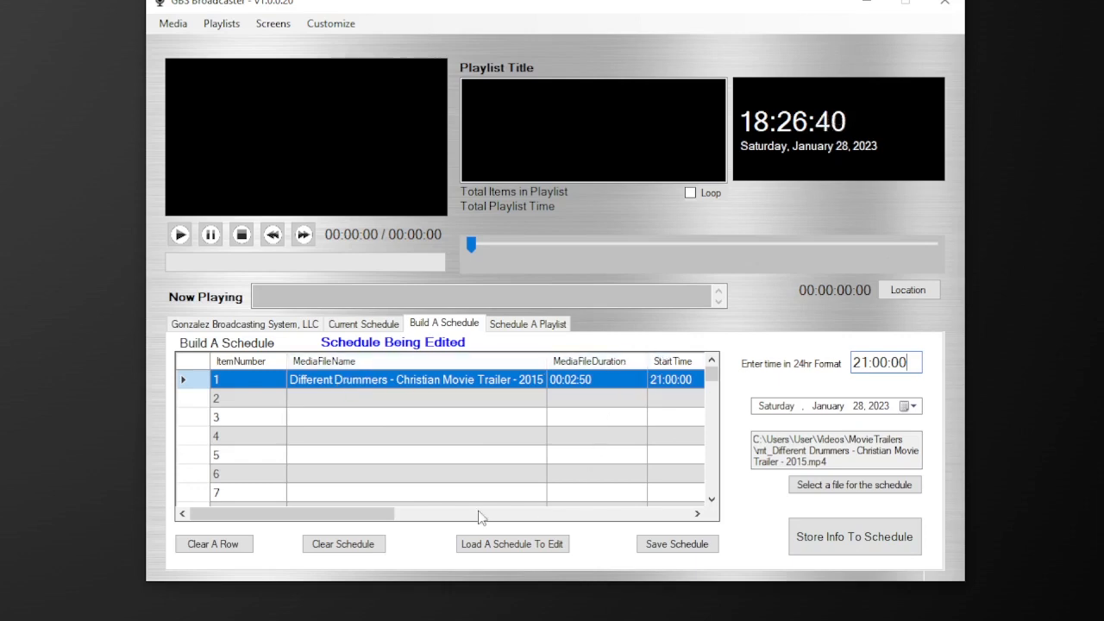
Step: Examine the stored details of schedule item 1, from file name and duration through start and end times to file location
drag(384, 514, 462, 517)
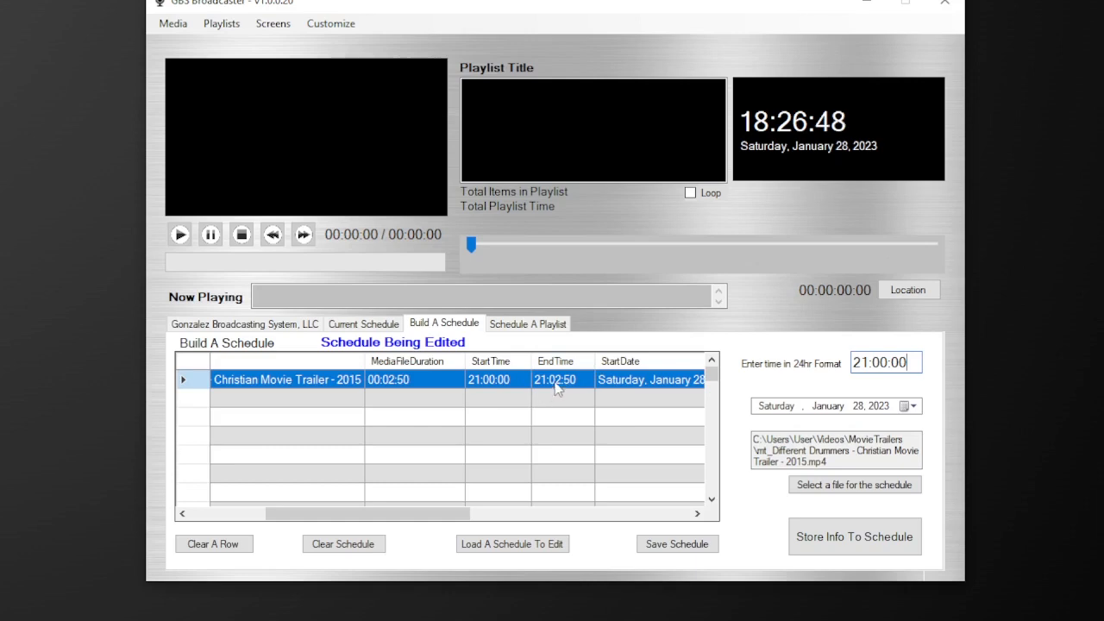
drag(442, 505, 497, 516)
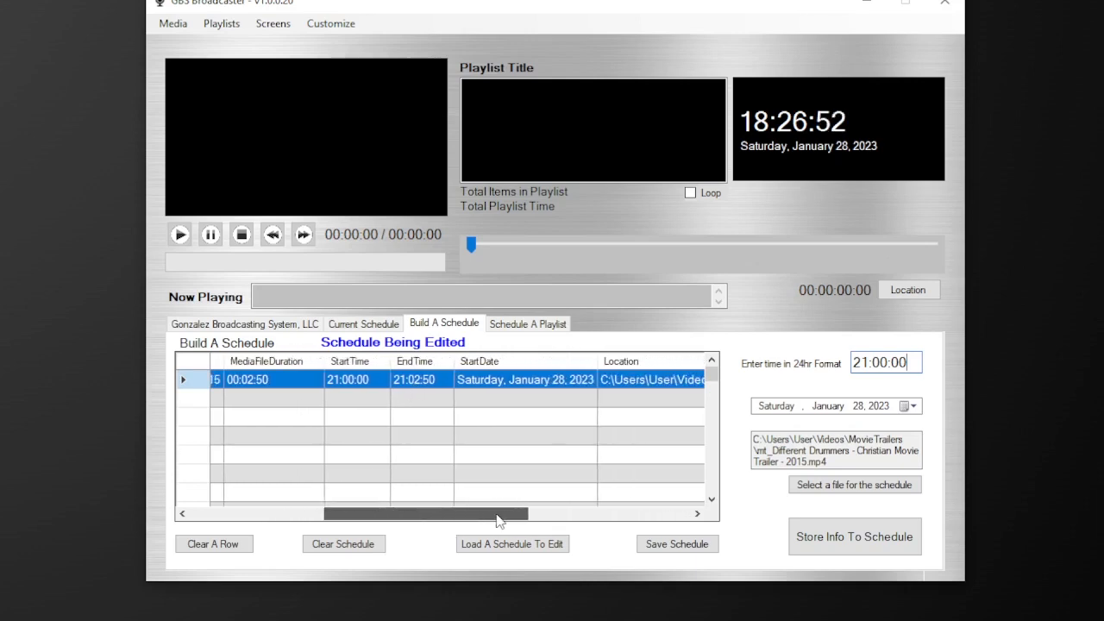
drag(471, 512, 609, 516)
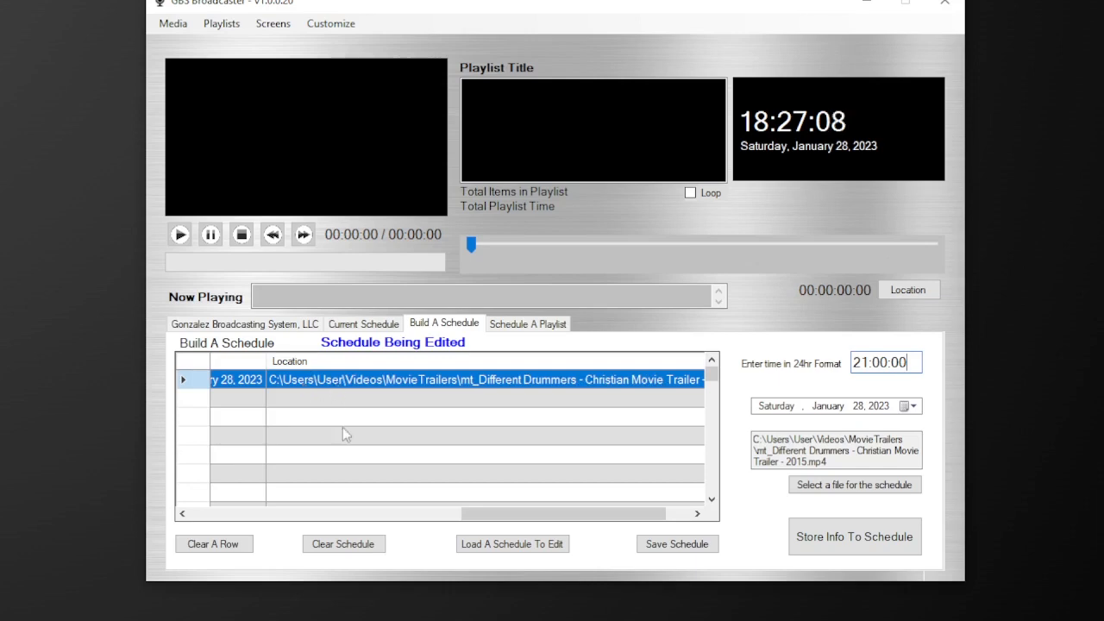
drag(500, 514, 227, 513)
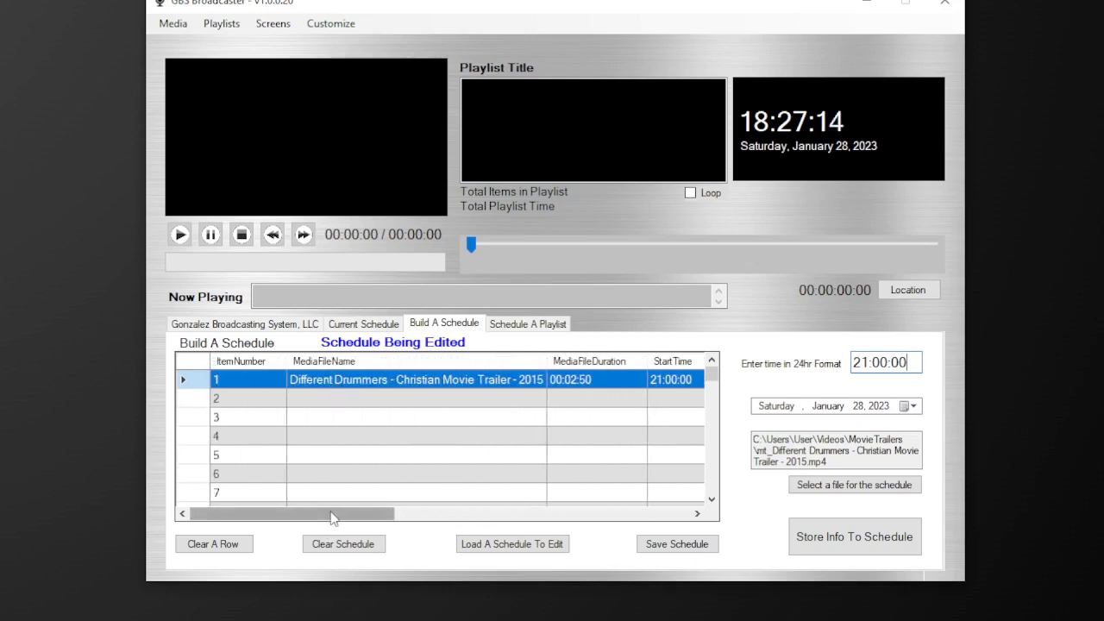
drag(334, 516, 601, 517)
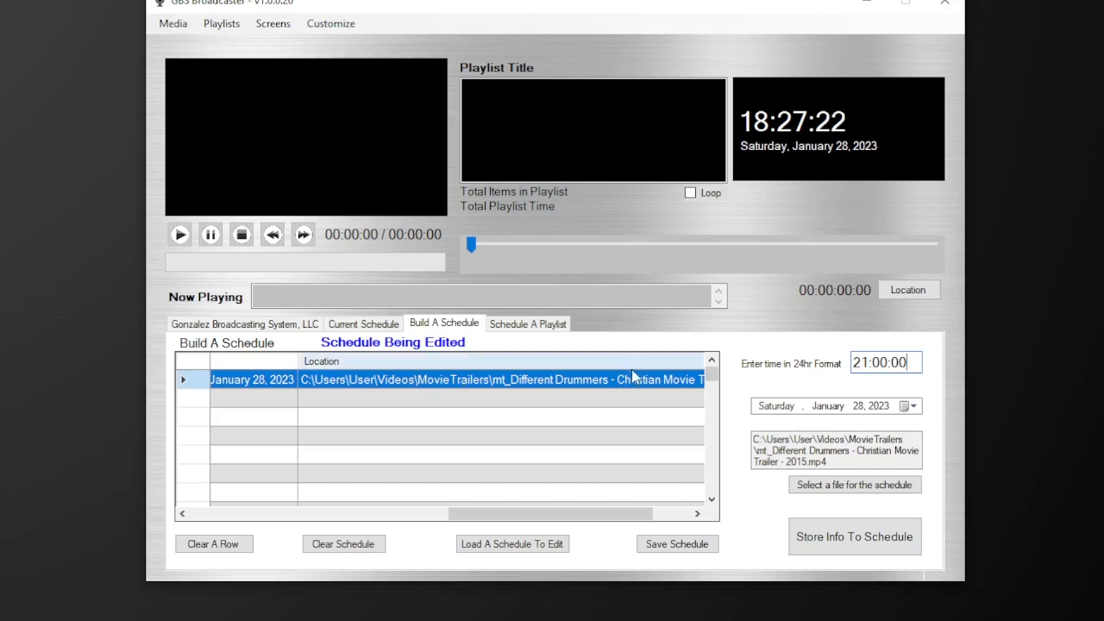
drag(537, 517, 276, 528)
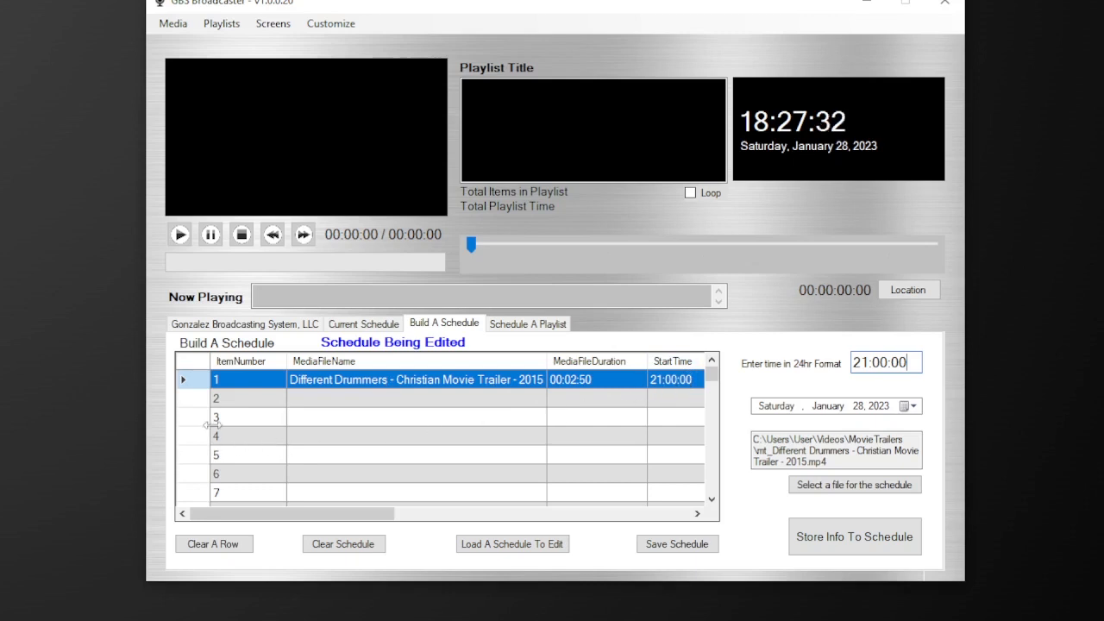
Step: Store the video "mt_Risen Official Trailer 1 (2016)" in schedule row 2 with a start time of 21:02:50, matching the first item's end time
click(192, 403)
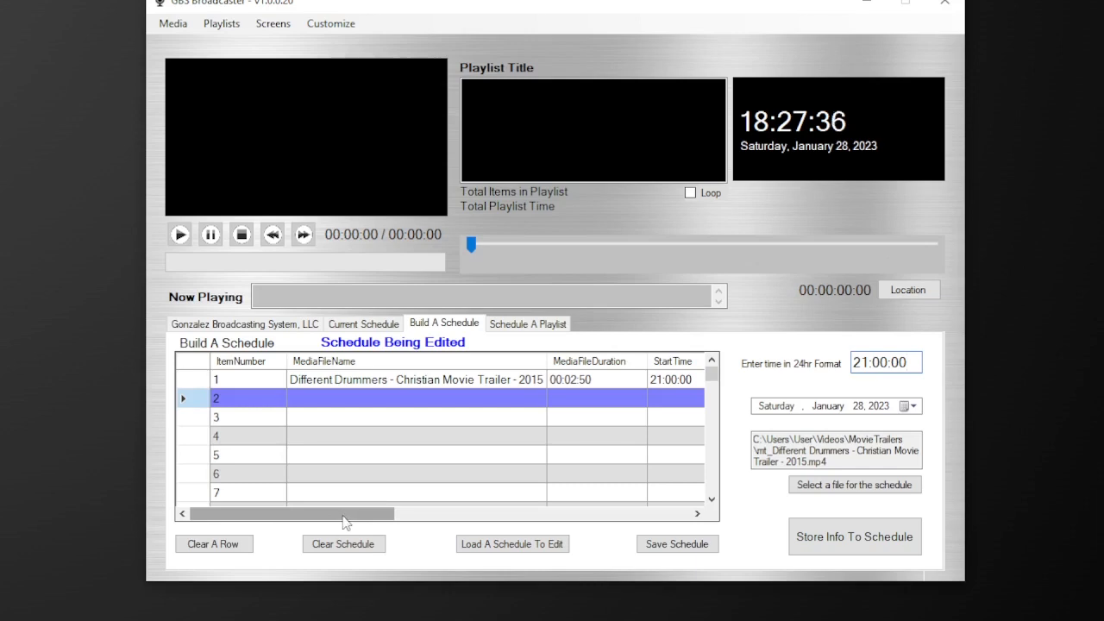
drag(342, 520, 437, 544)
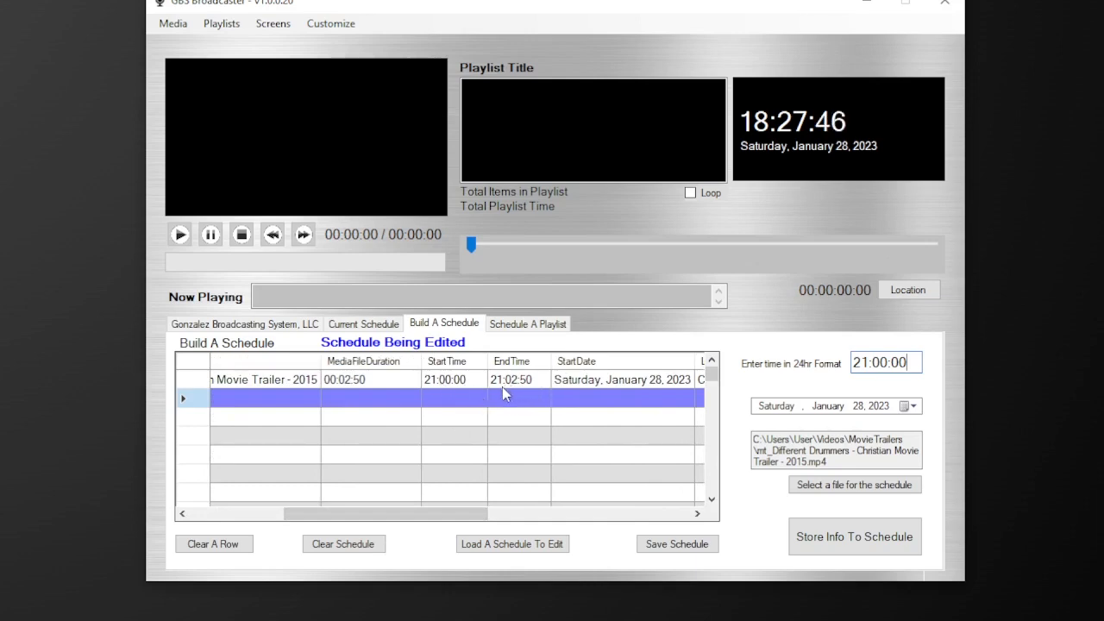
drag(909, 362, 814, 370)
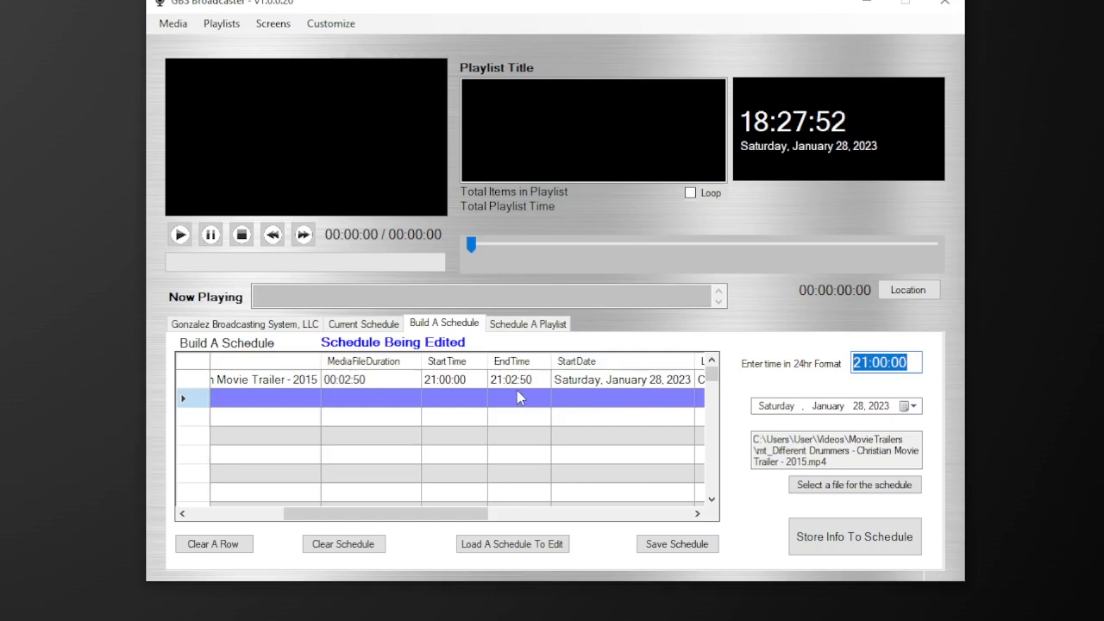
text(21:02:50)
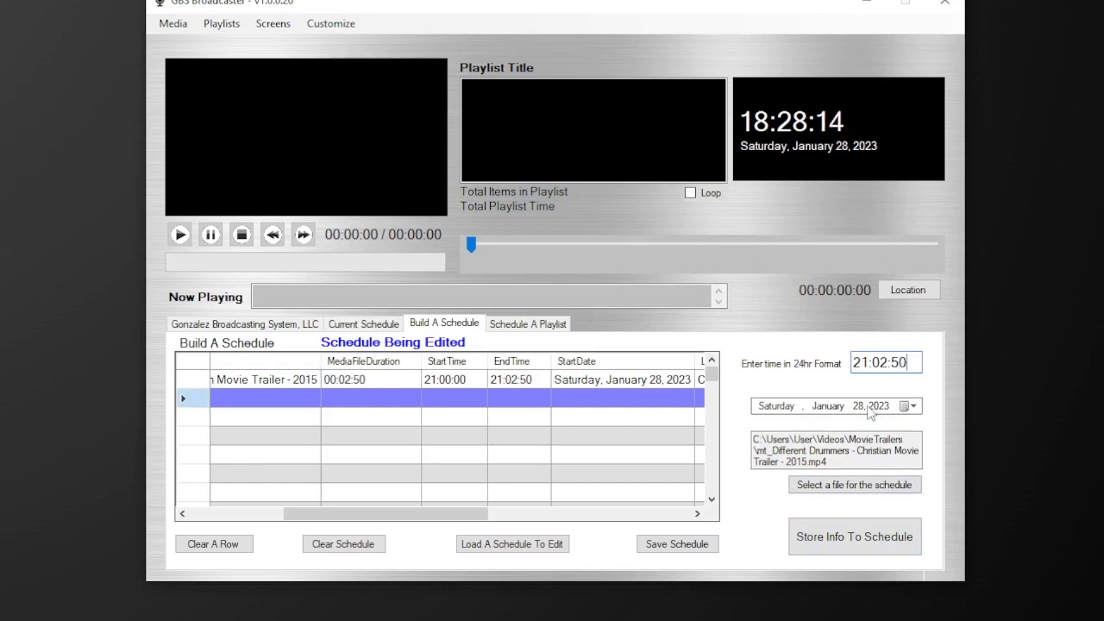
click(867, 488)
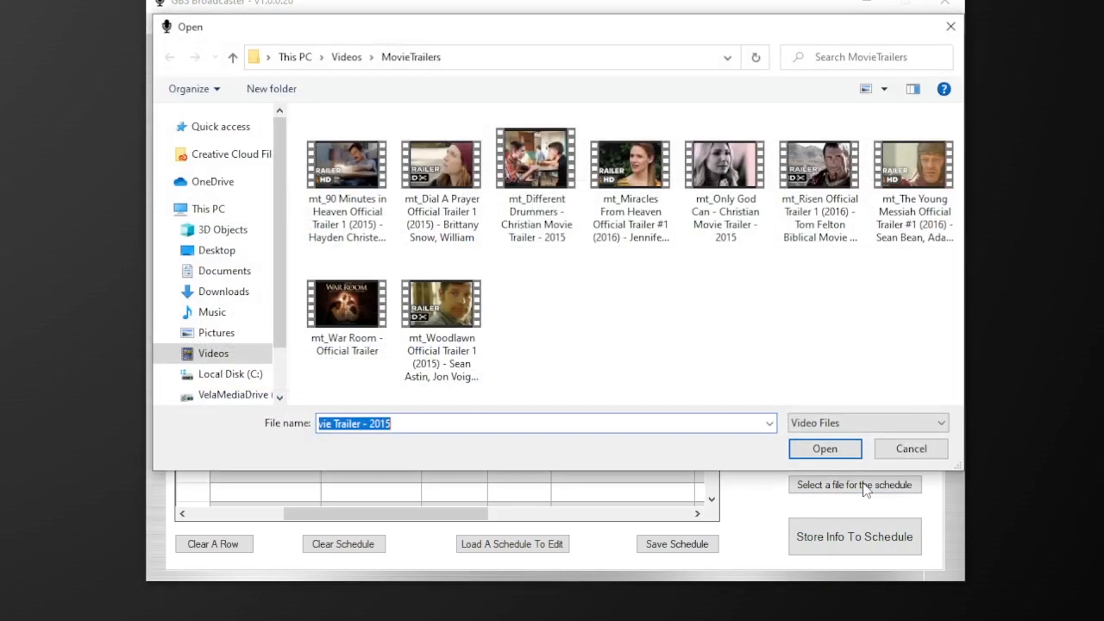
click(826, 160)
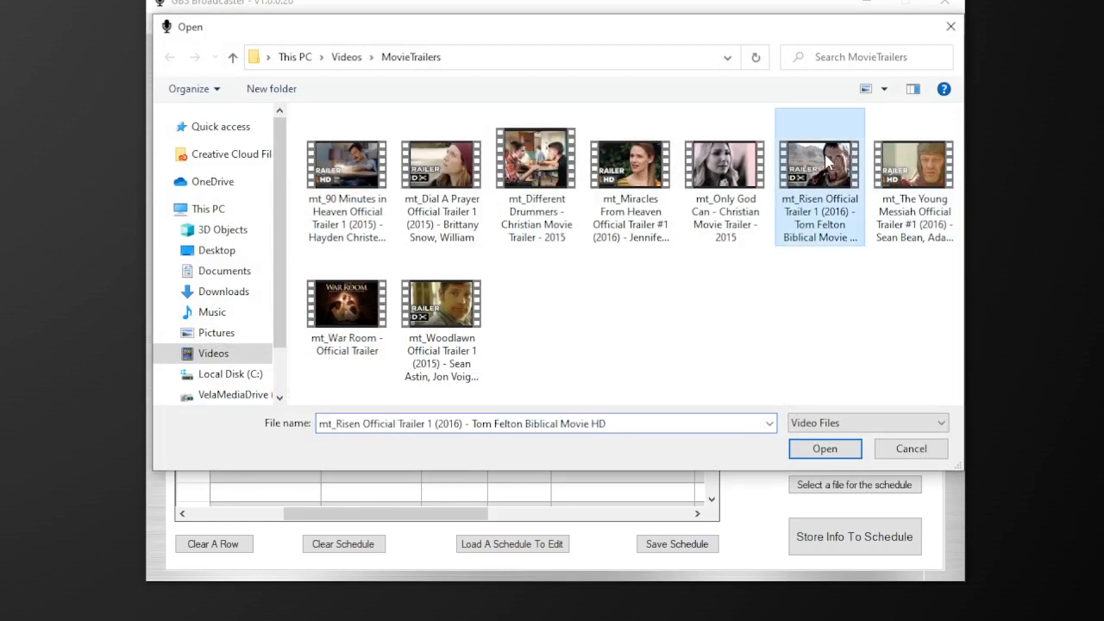
click(824, 448)
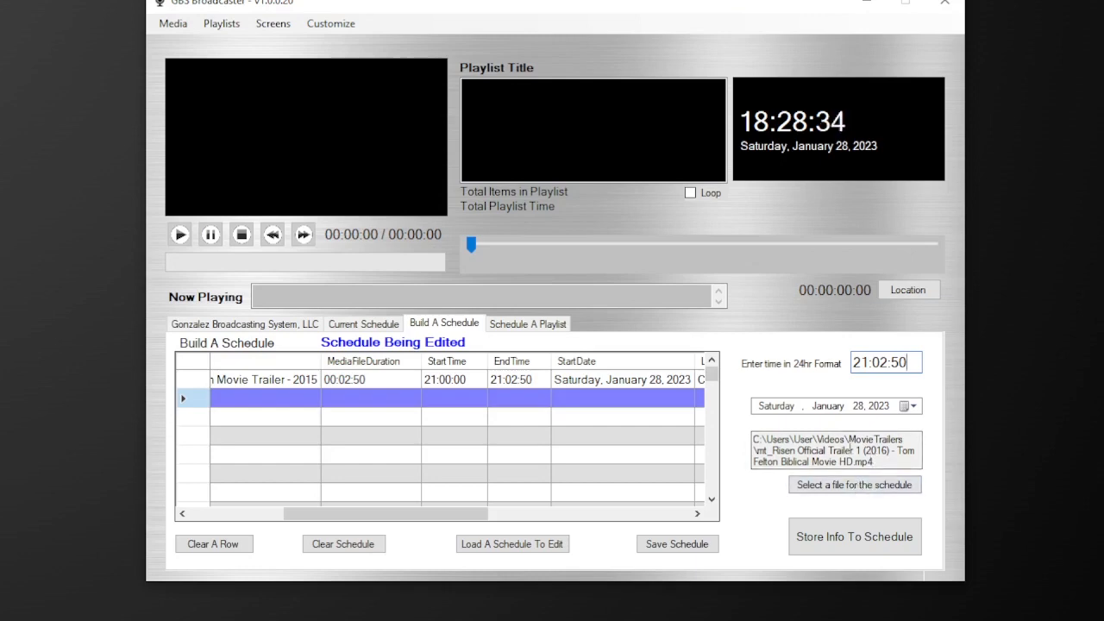
click(850, 542)
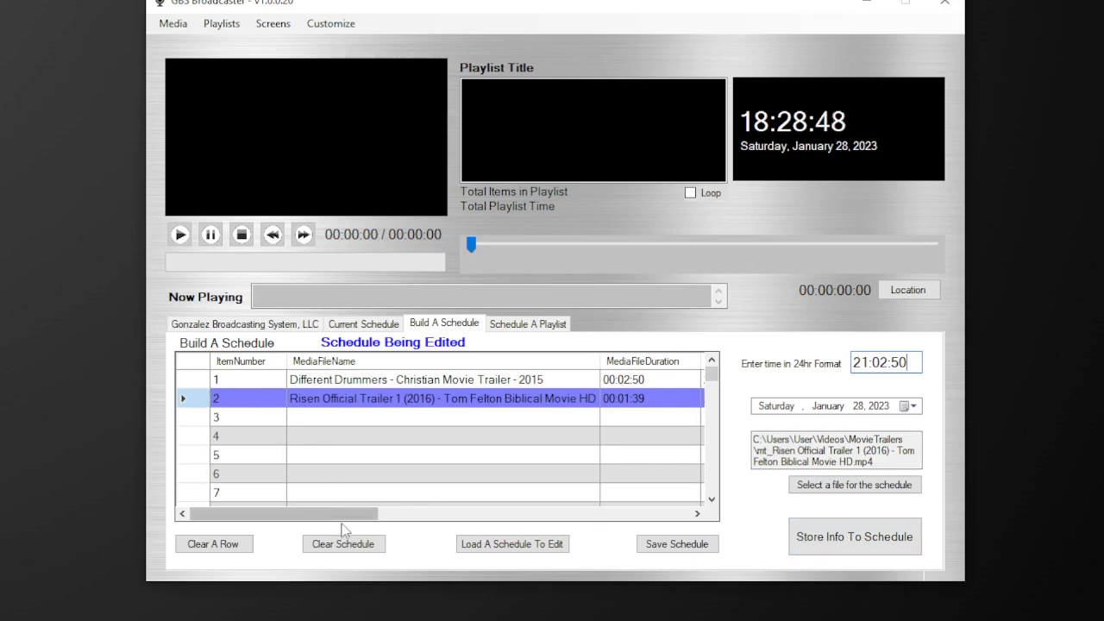
Step: Check the stored details of schedule item 2, including its file location and its start and end times
drag(344, 514, 656, 518)
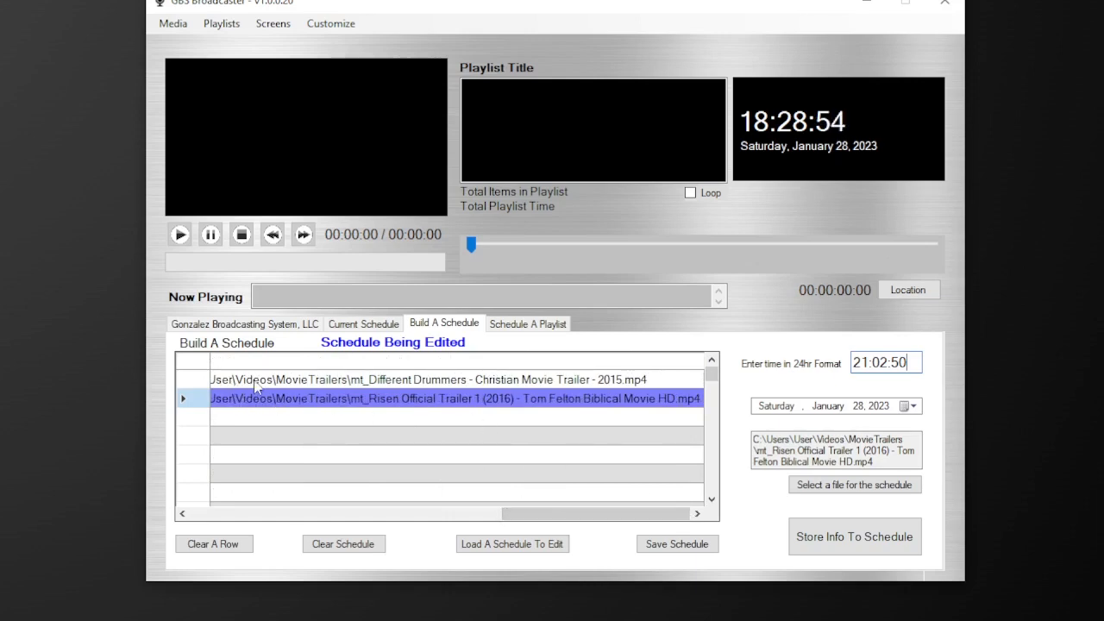
drag(559, 518, 231, 527)
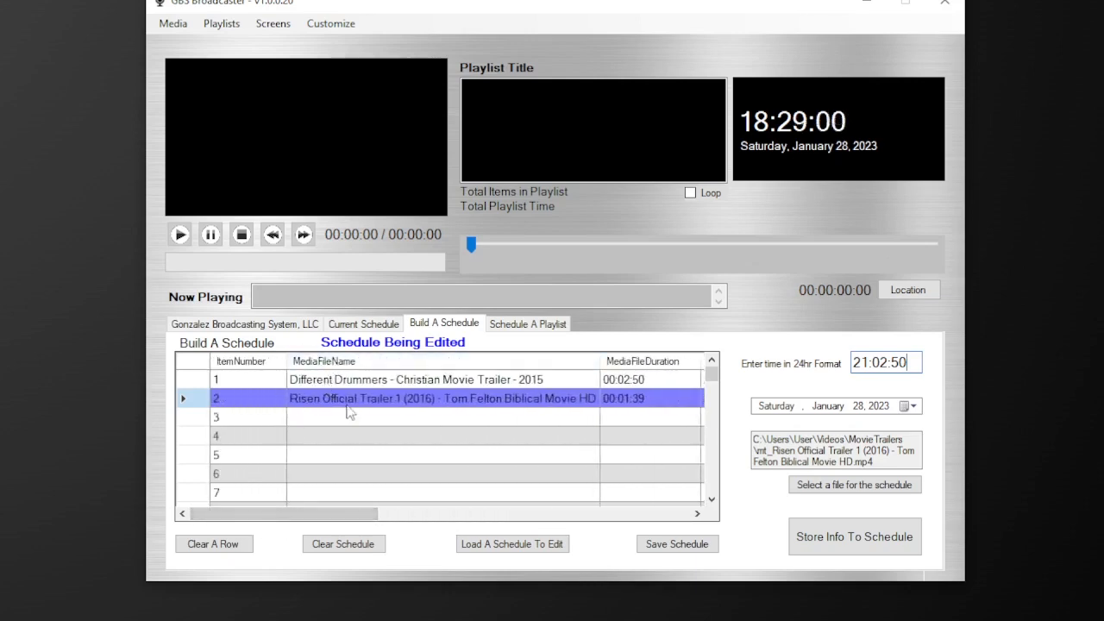
drag(328, 518, 438, 538)
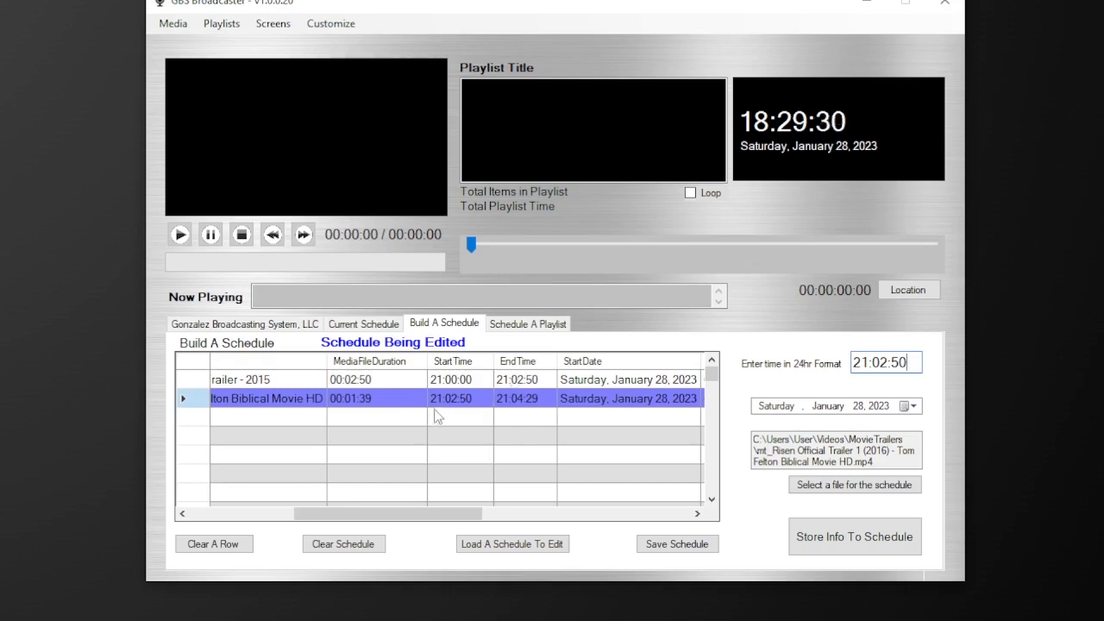
Step: Select schedule row 3 and set its start time to 21:04:29, matching the second item's end time
click(197, 420)
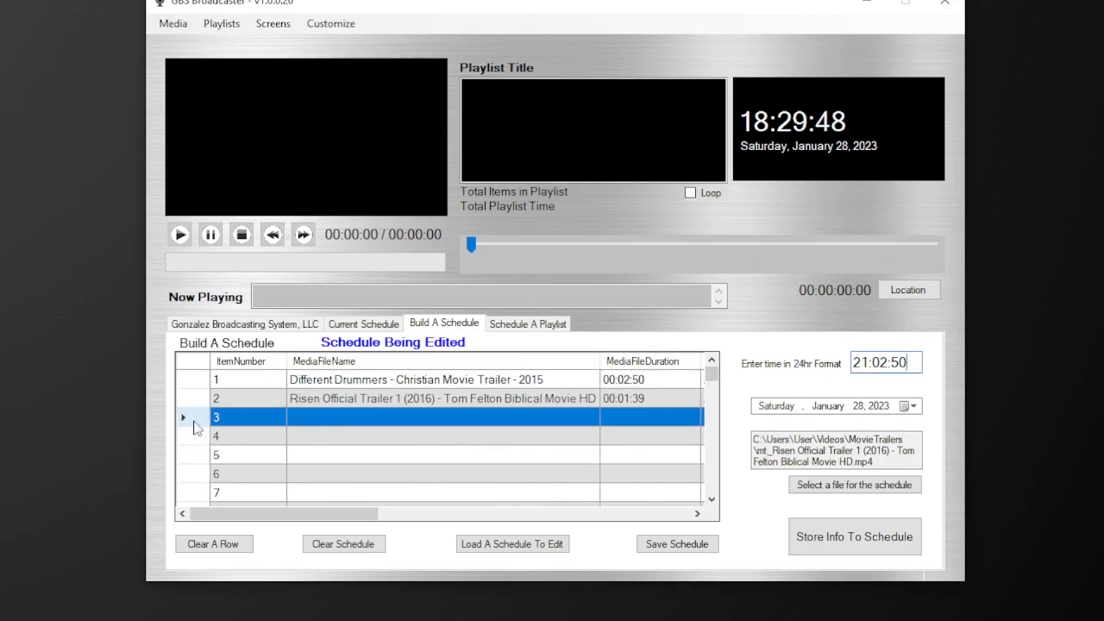
drag(278, 511, 400, 516)
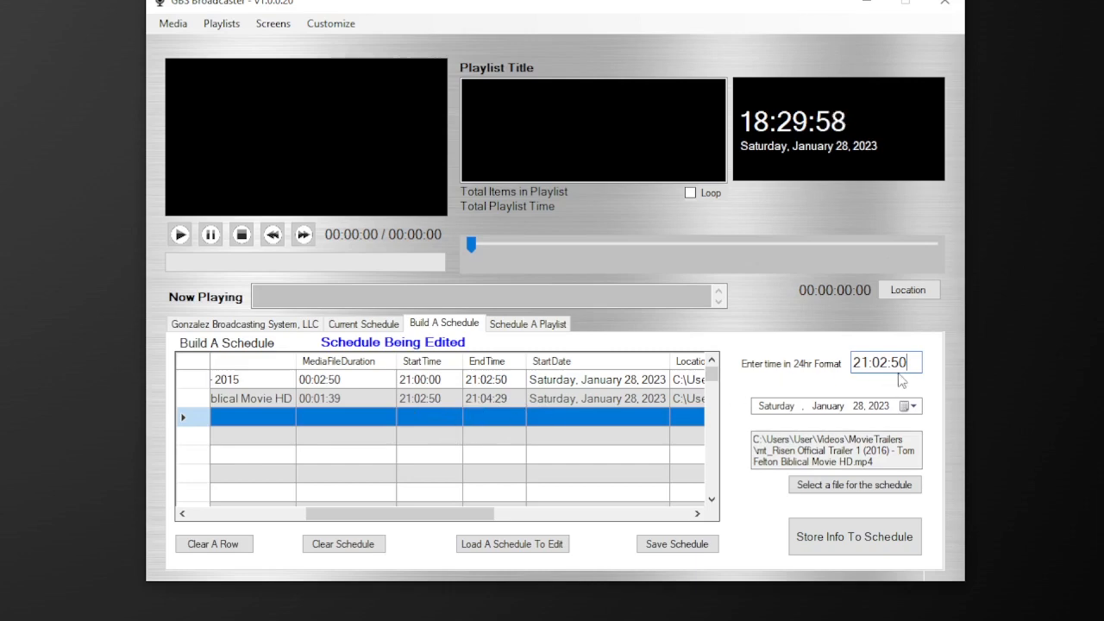
drag(915, 362, 750, 369)
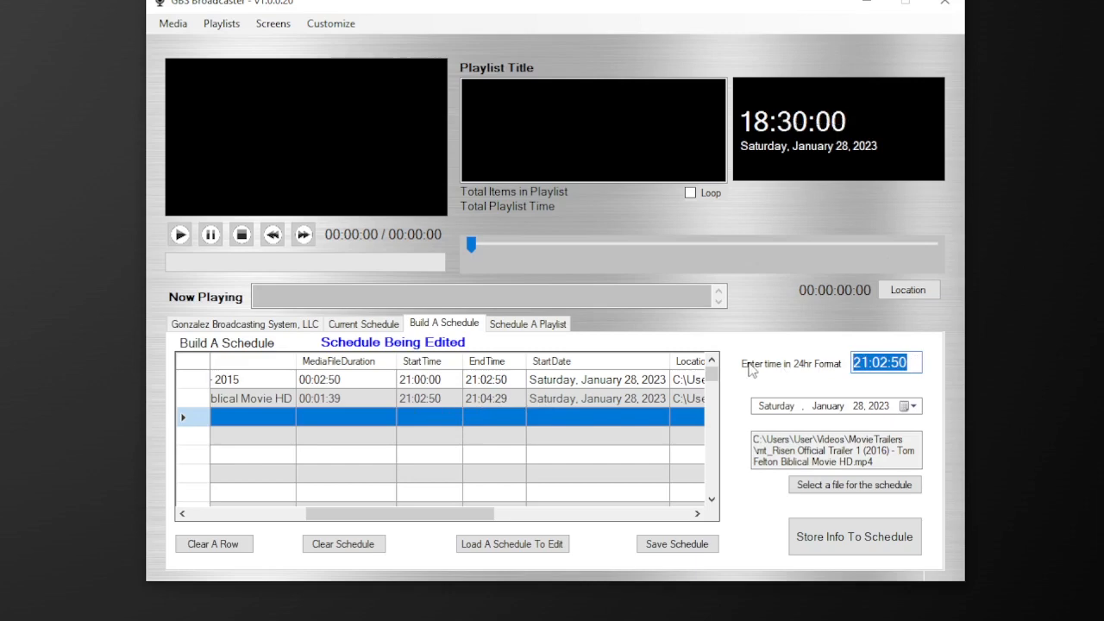
text(21:)
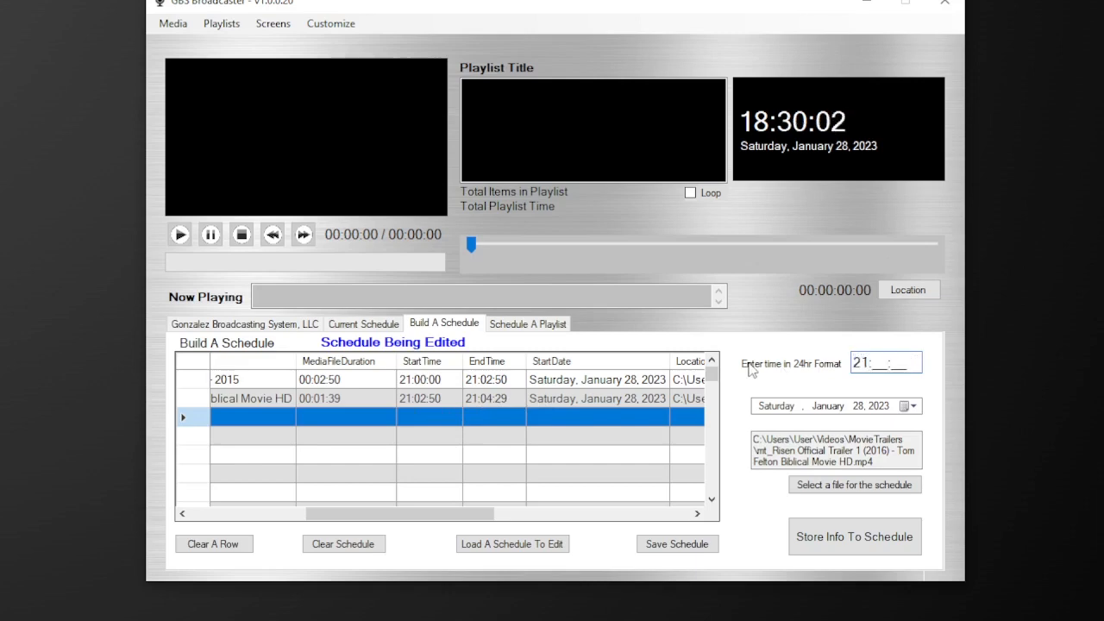
text(04)
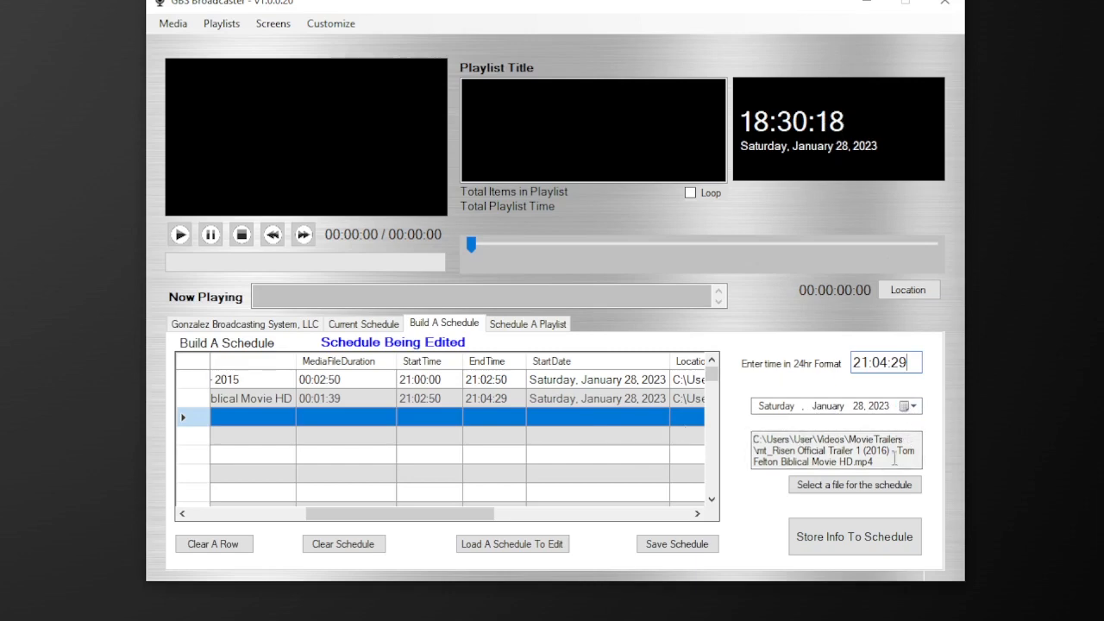
Step: Choose the video file "Commercial" from the GBS\commercials folder on VelaMediaDrive (E:) as the media for the schedule
click(863, 490)
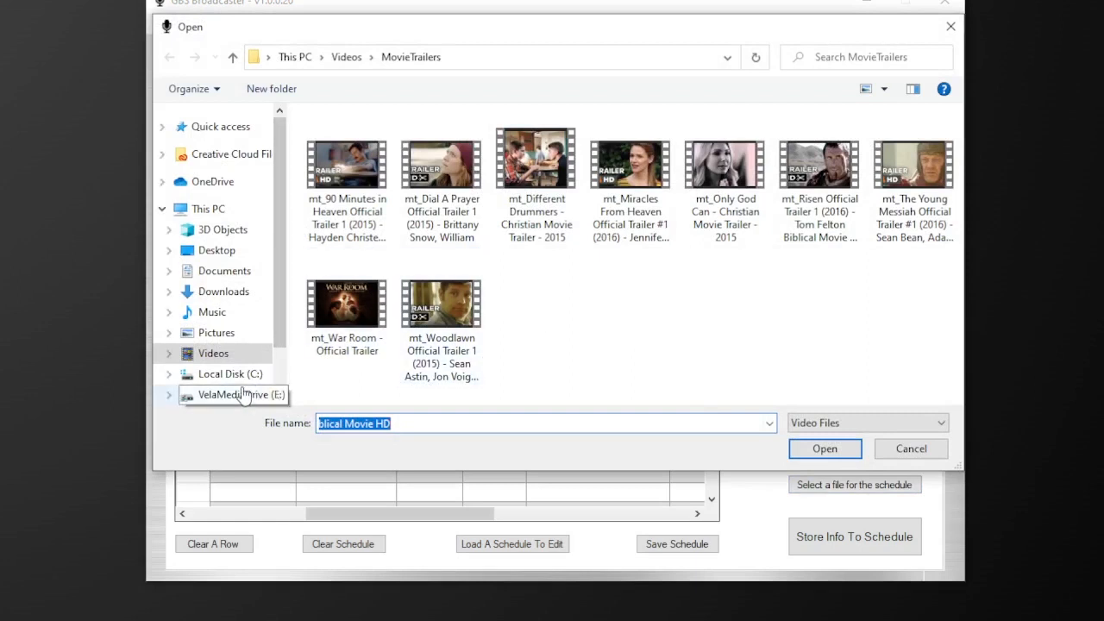
scroll(247, 392, down, 1)
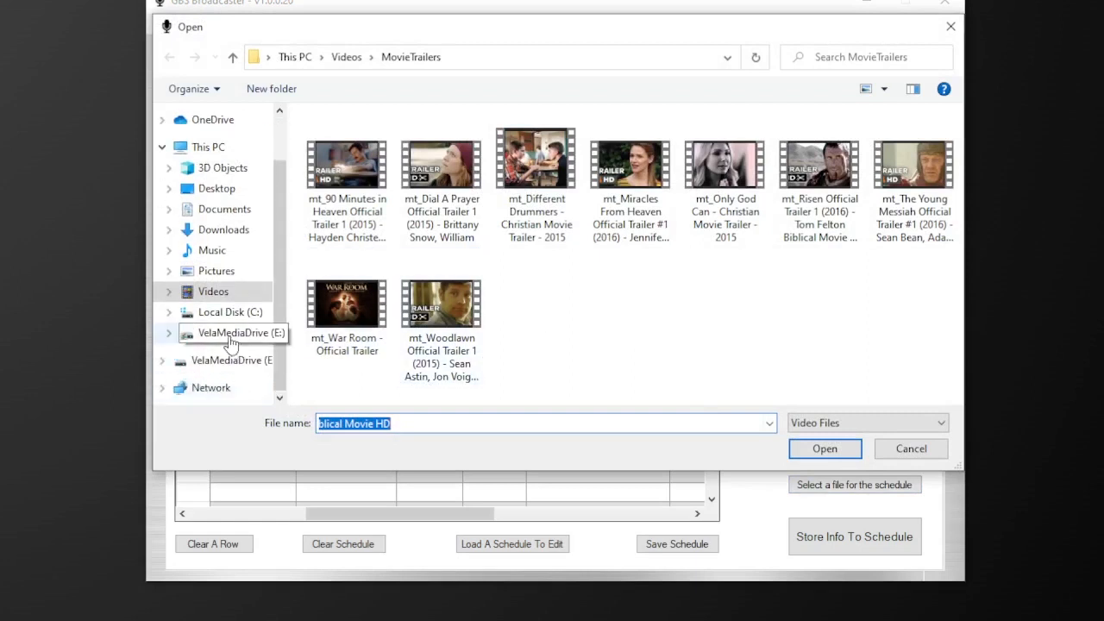
click(231, 339)
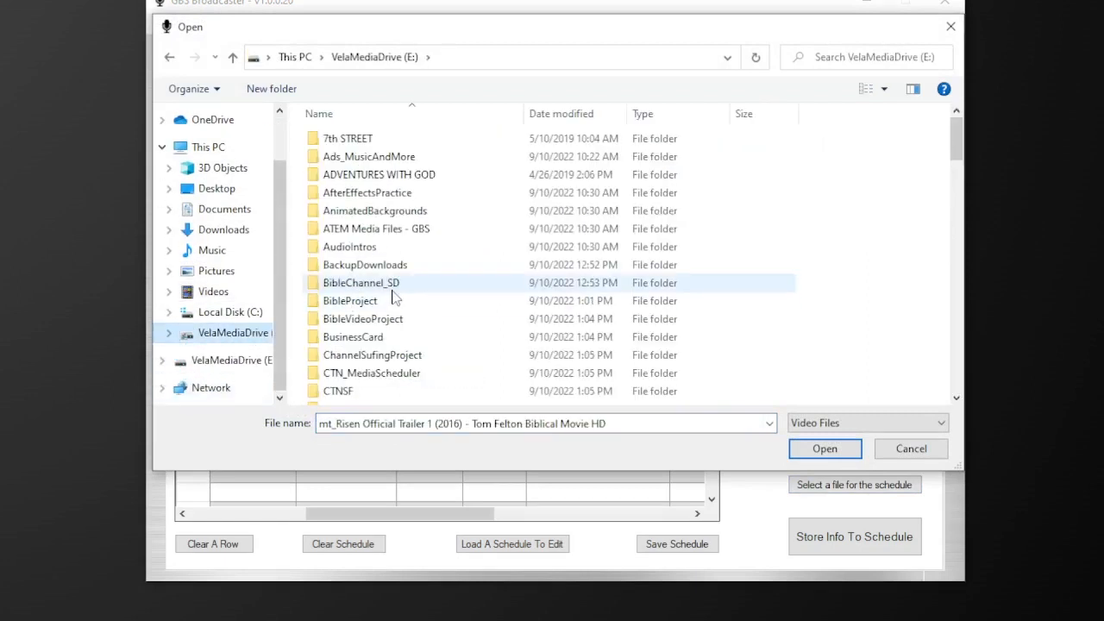
scroll(368, 309, down, 10)
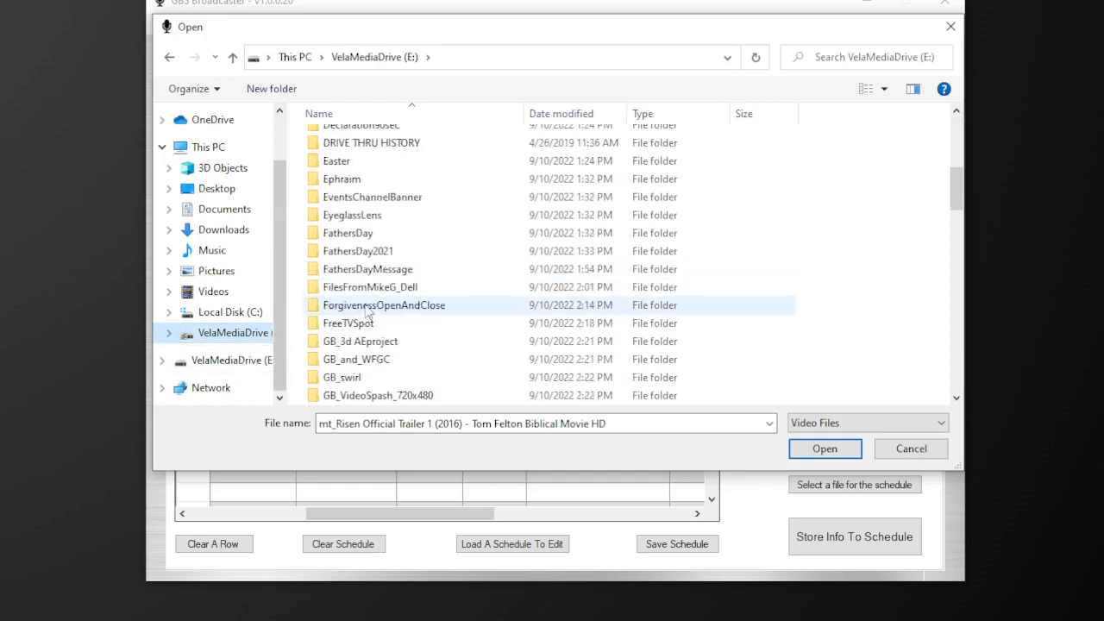
scroll(368, 309, down, 7)
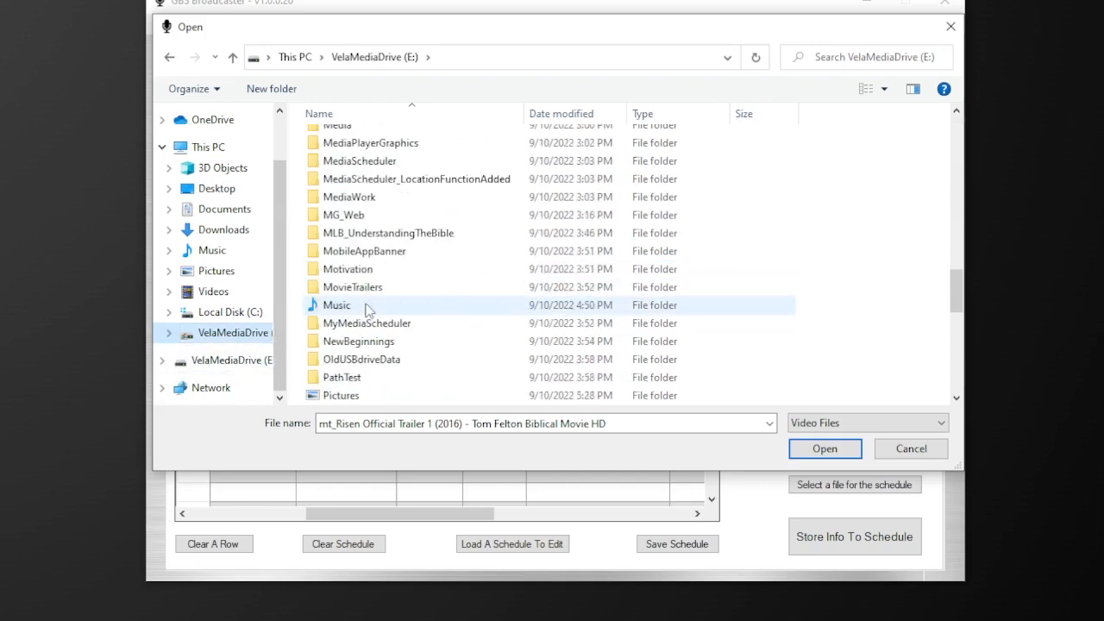
scroll(368, 309, up, 10)
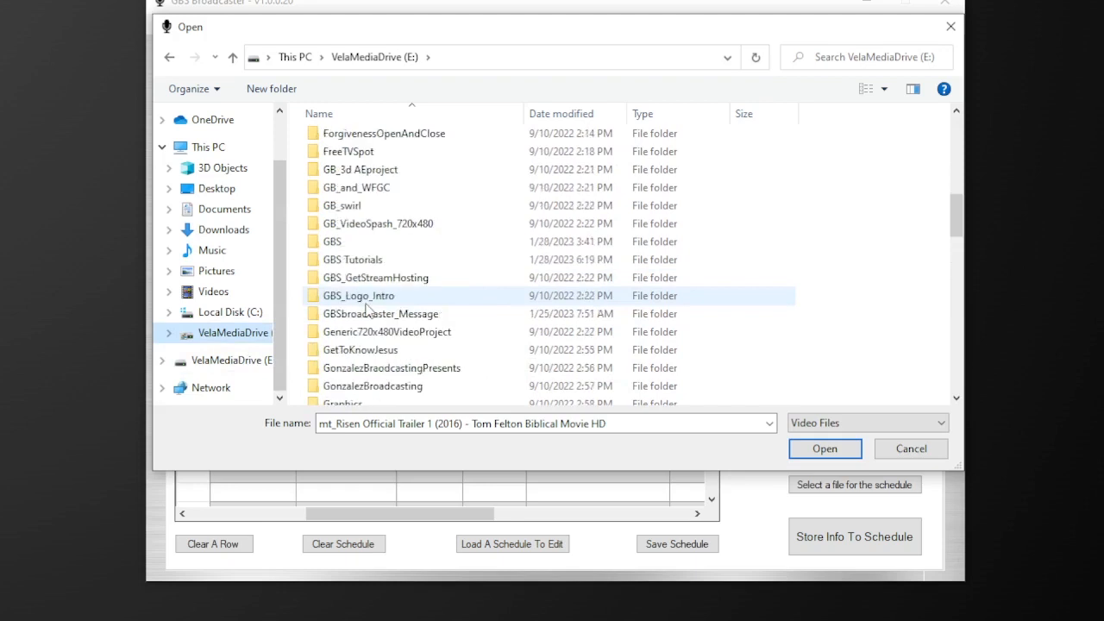
double_click(334, 245)
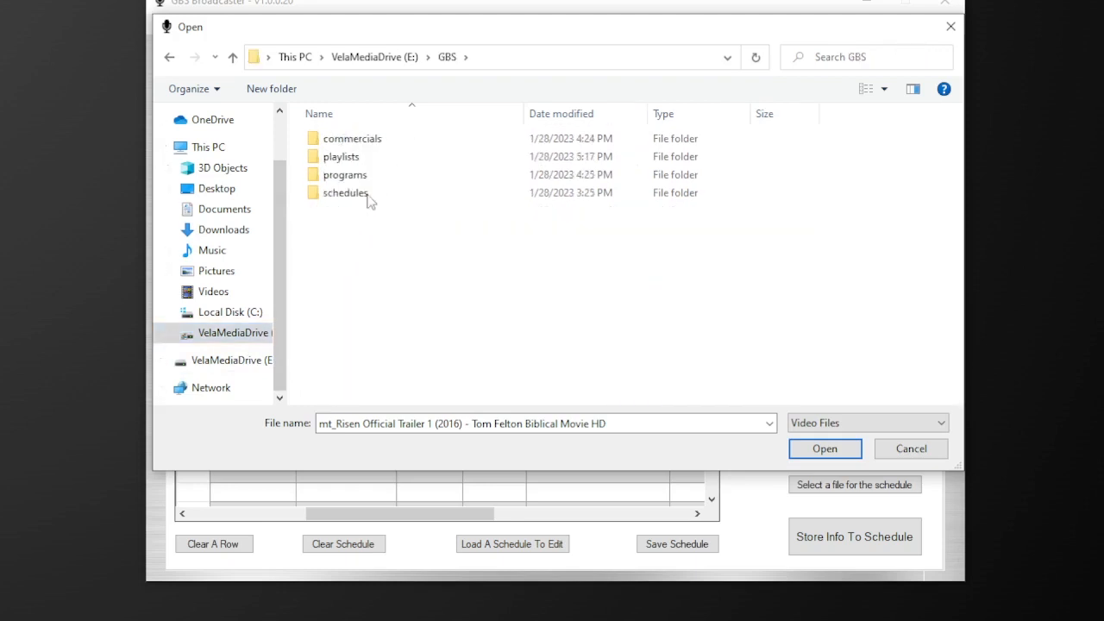
double_click(360, 145)
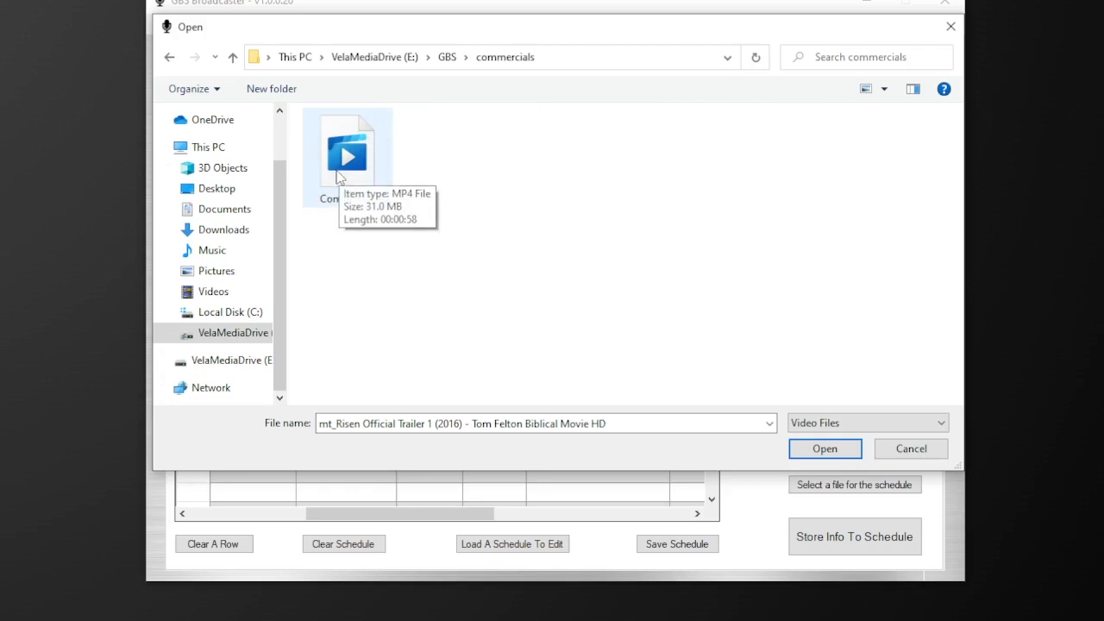
click(339, 176)
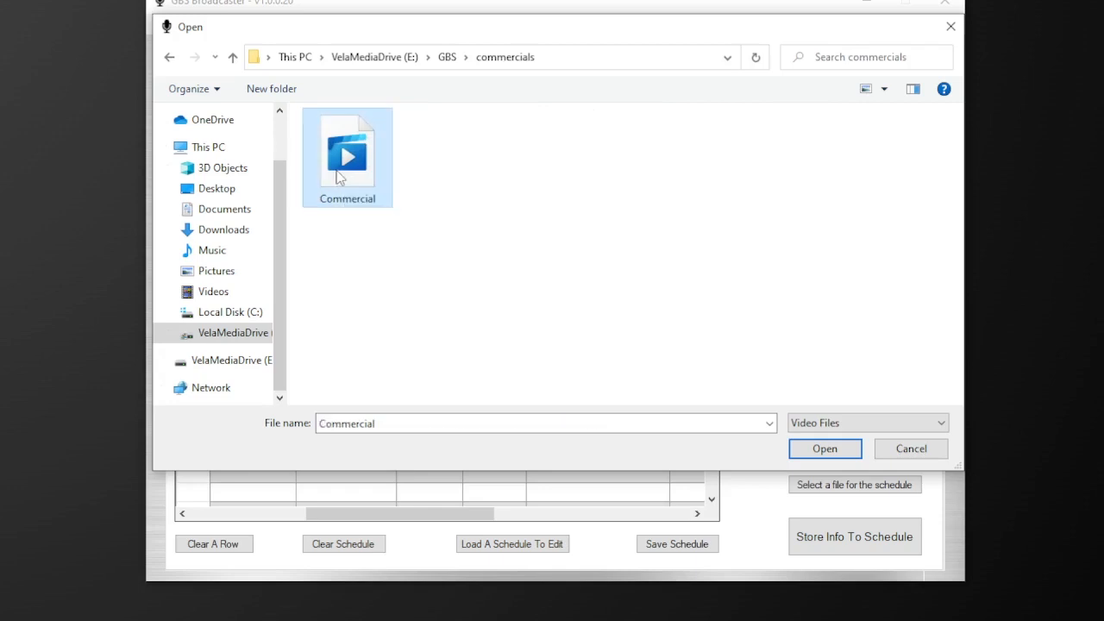
click(808, 455)
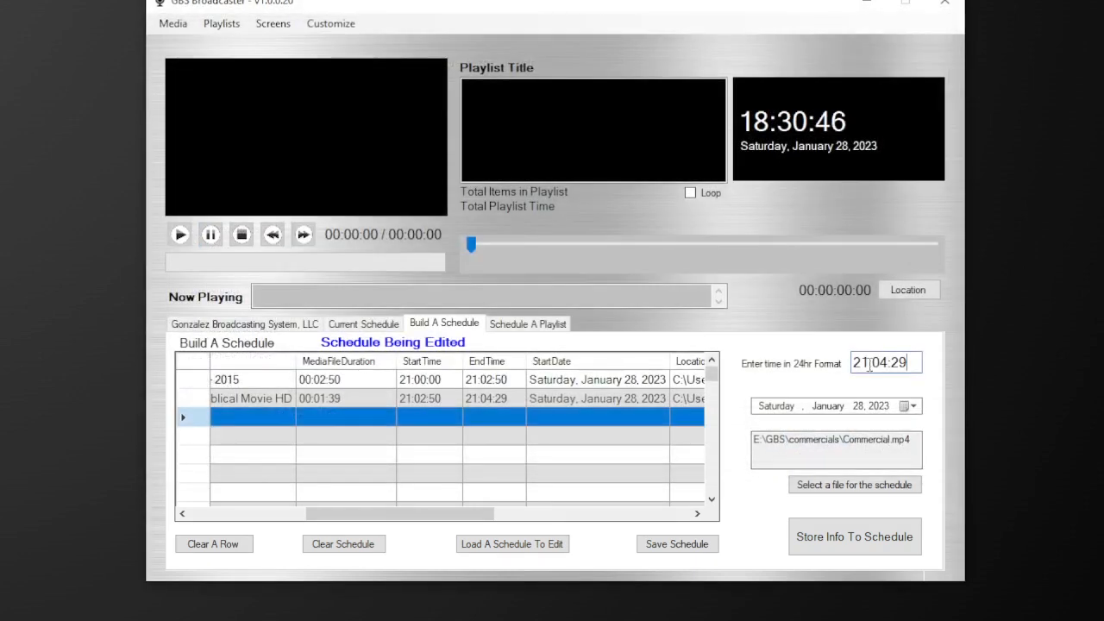
Step: Store the commercial in schedule row 3 with the January 28, 2023 date and the entered start time
click(835, 406)
click(862, 489)
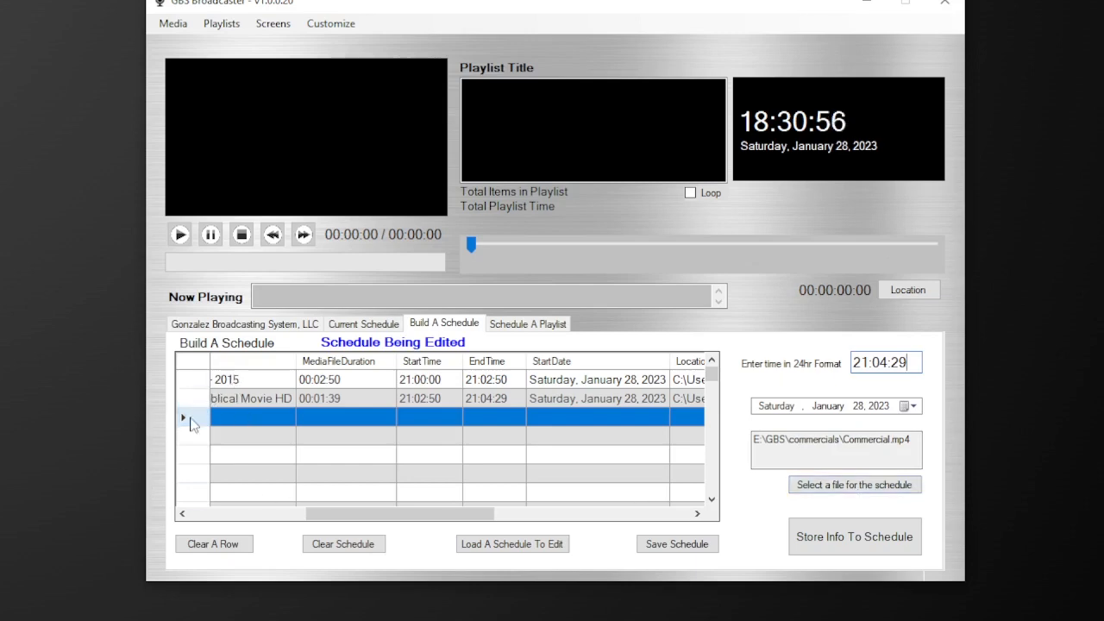
click(817, 547)
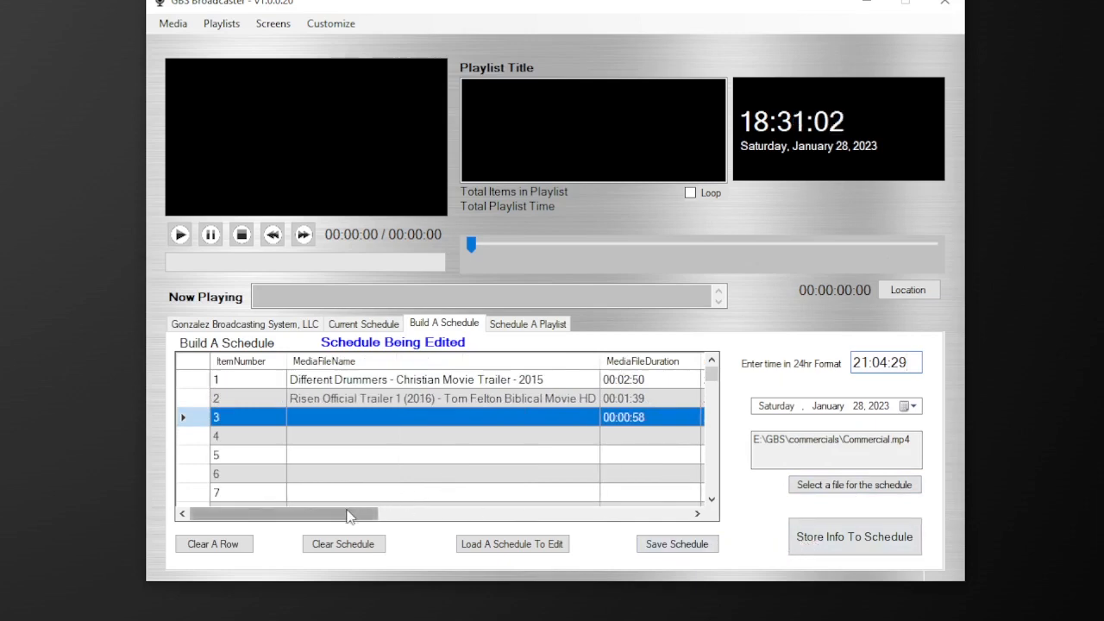
Step: Examine the stored details of schedule item 3, from media name and duration through start and end times to file location
mouse_move(350, 518)
mouse_down()
mouse_move(465, 514)
mouse_move(343, 509)
mouse_up()
drag(306, 520, 415, 523)
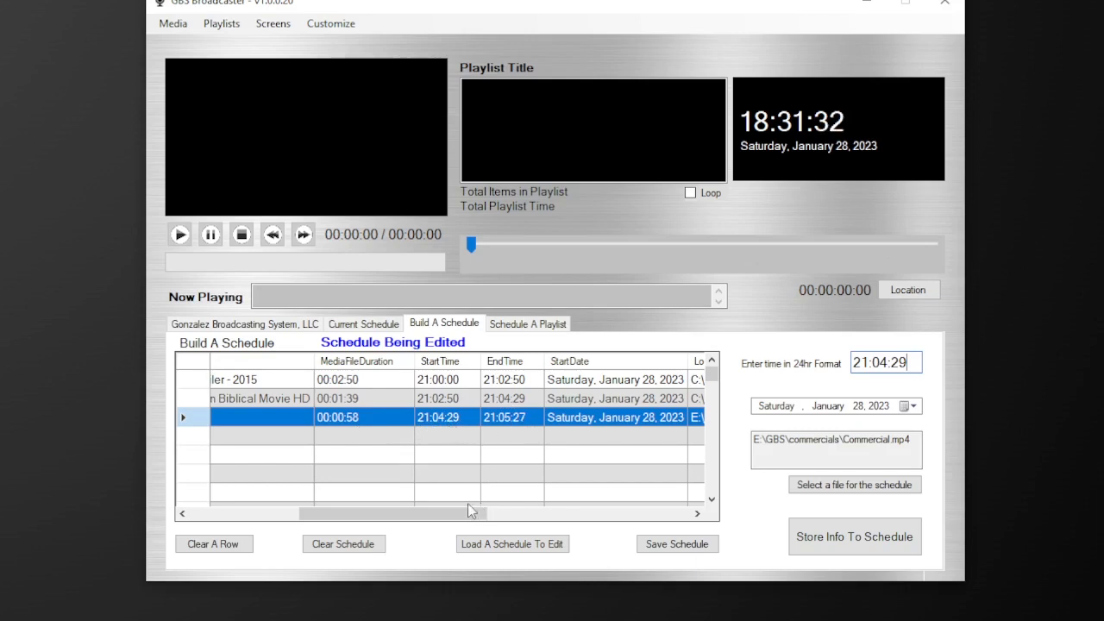
drag(448, 520, 557, 519)
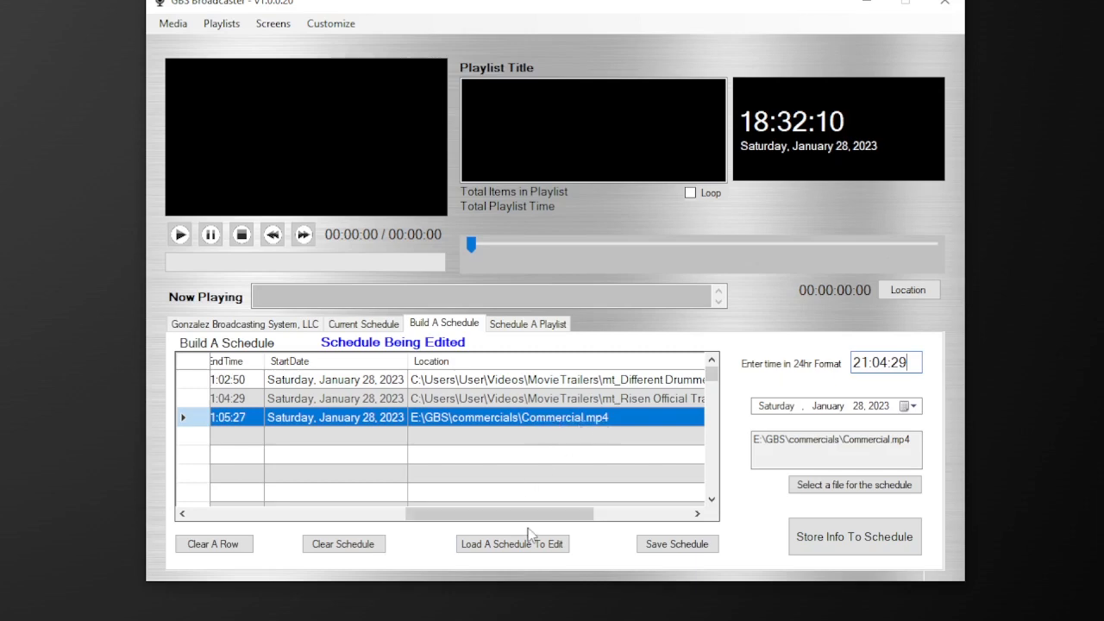
drag(529, 518, 266, 543)
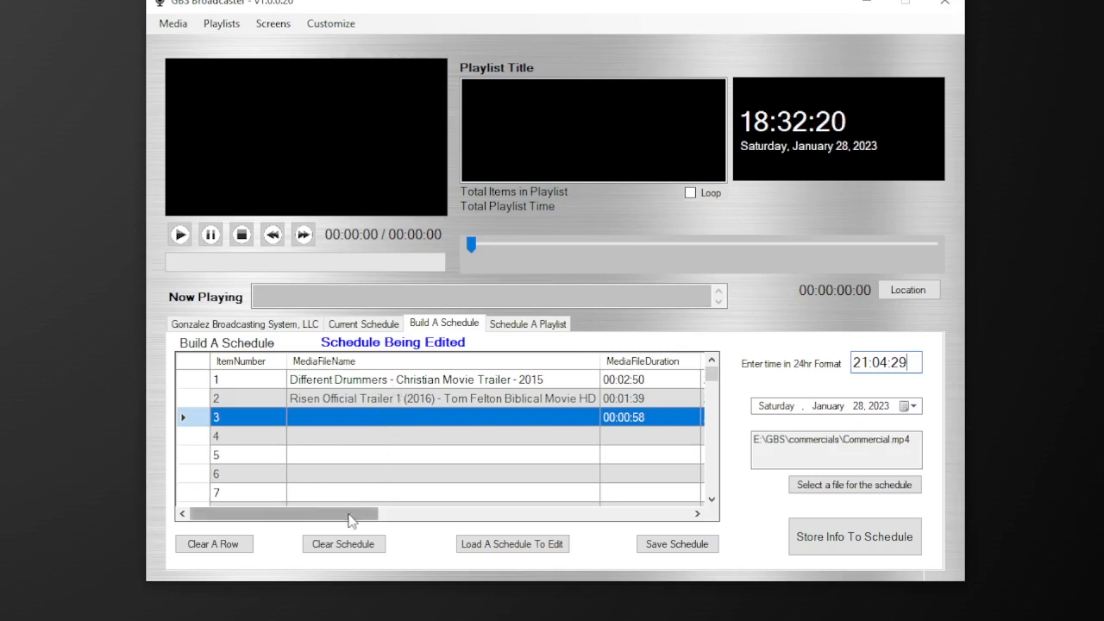
drag(349, 520, 594, 509)
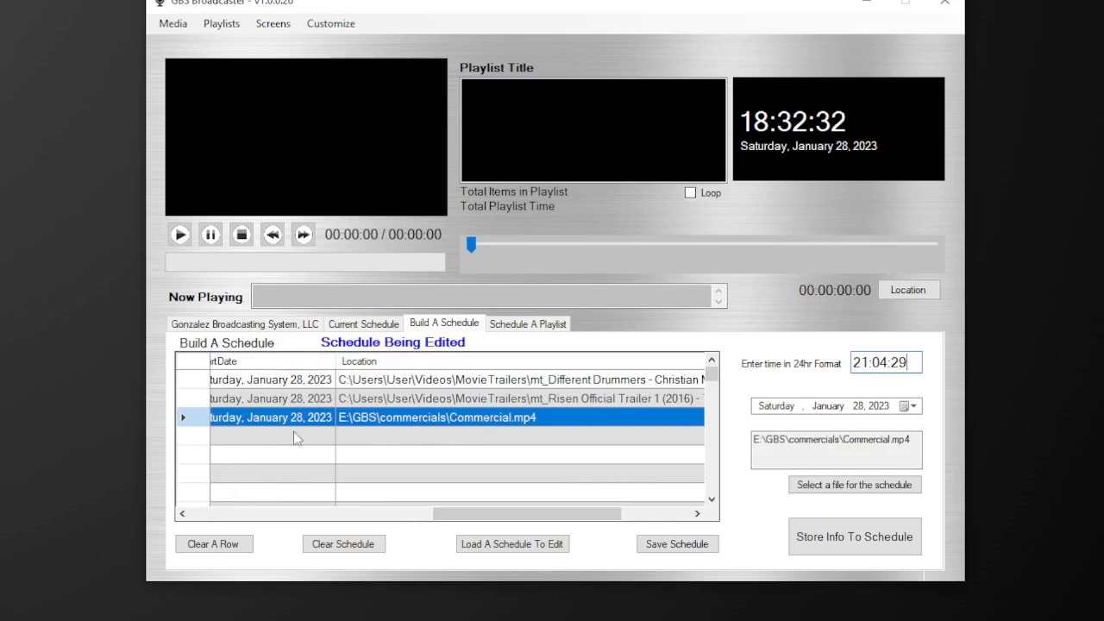
drag(531, 514, 288, 523)
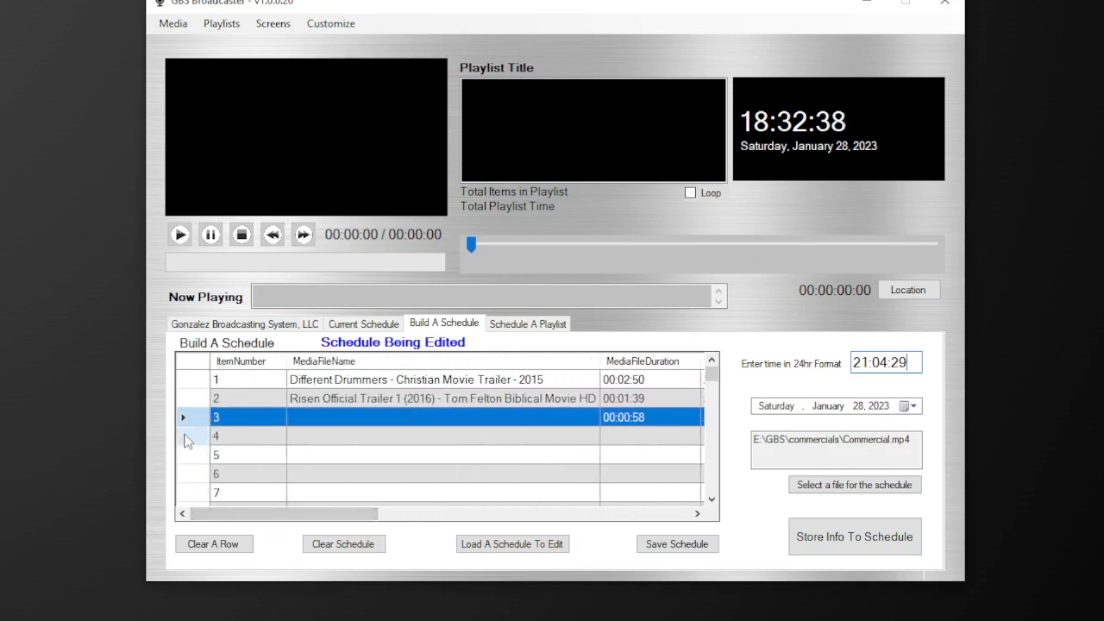
Step: Select schedule row 4 and set its start time to 21:05:27, matching the commercial's end time
click(186, 438)
click(186, 438)
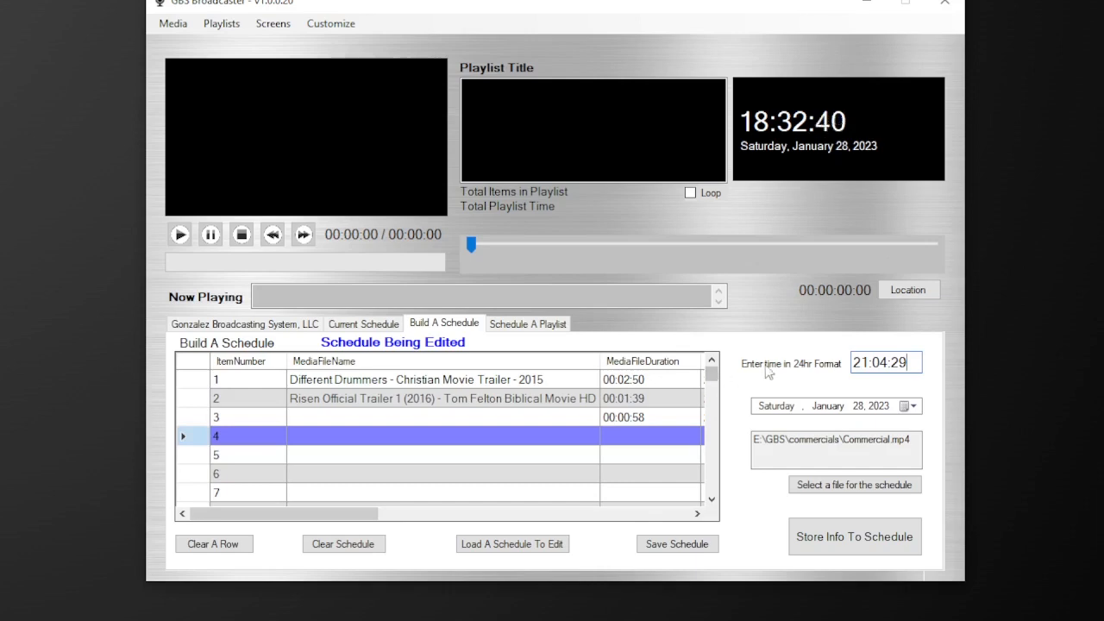
drag(377, 521, 452, 524)
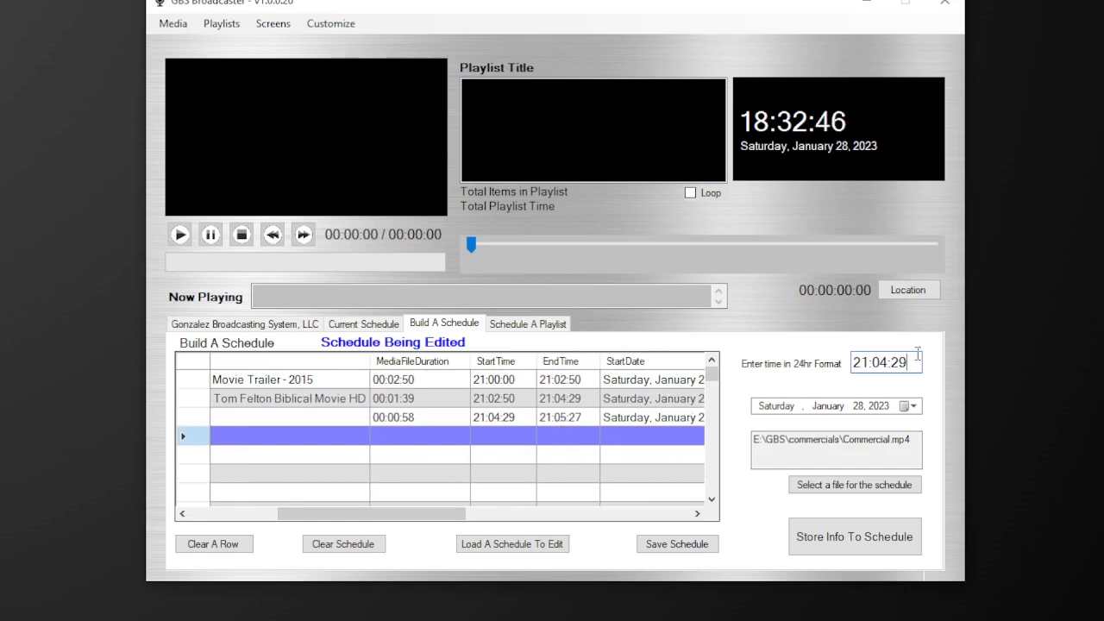
drag(909, 363, 819, 368)
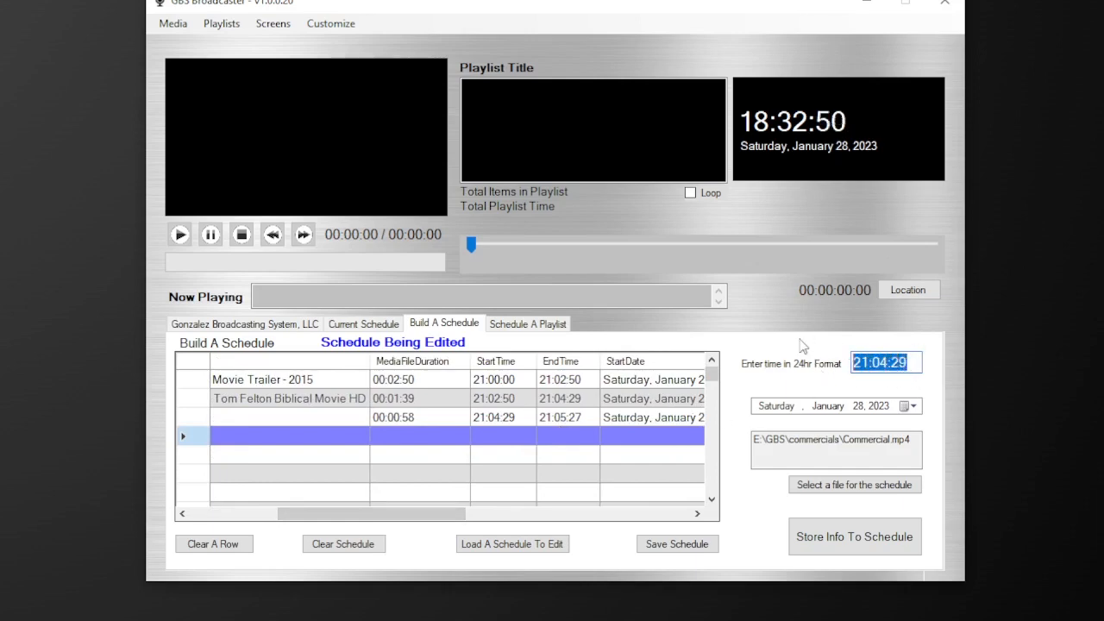
key(BackSpace)
text(21:0)
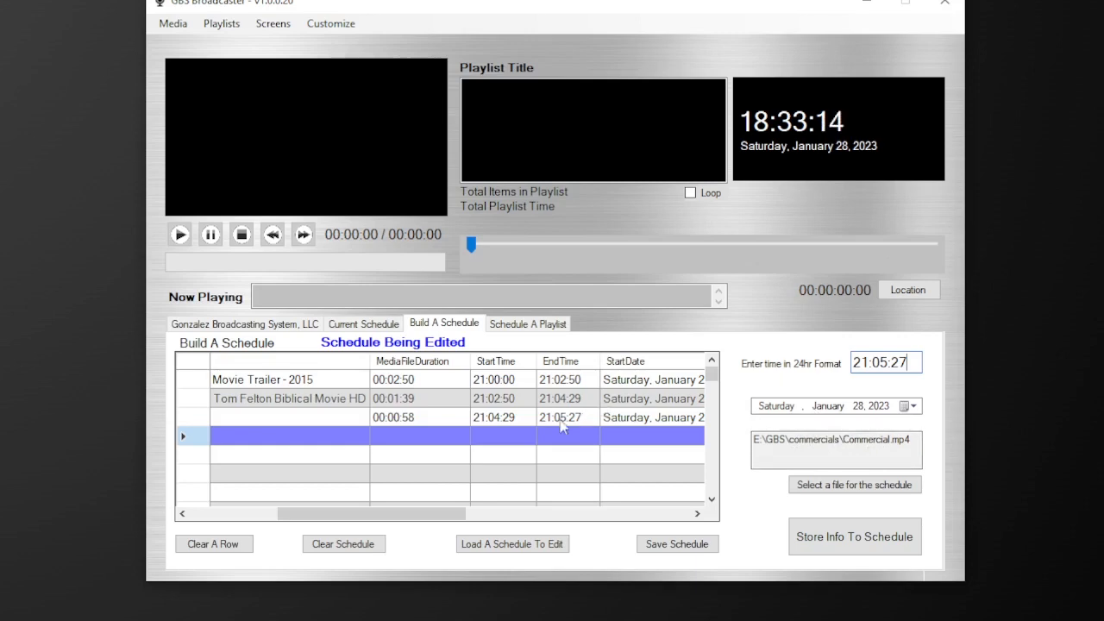
Step: Choose the video "mt_Dial A Prayer Official Trailer 1 (2015)" from Videos\MovieTrailers and store it in schedule row 4
click(825, 490)
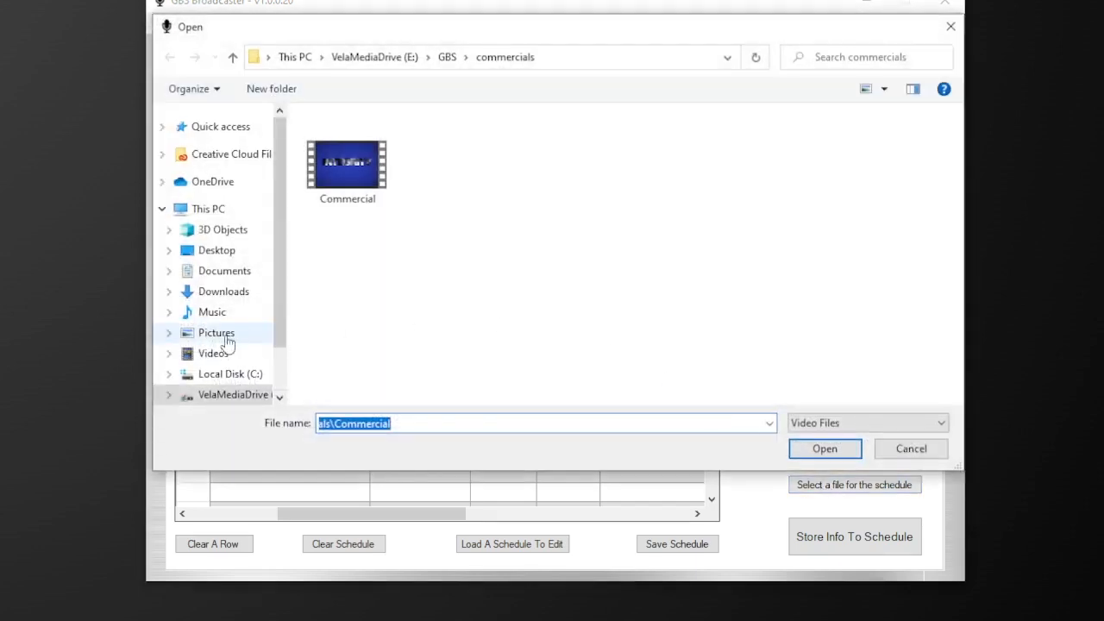
click(213, 359)
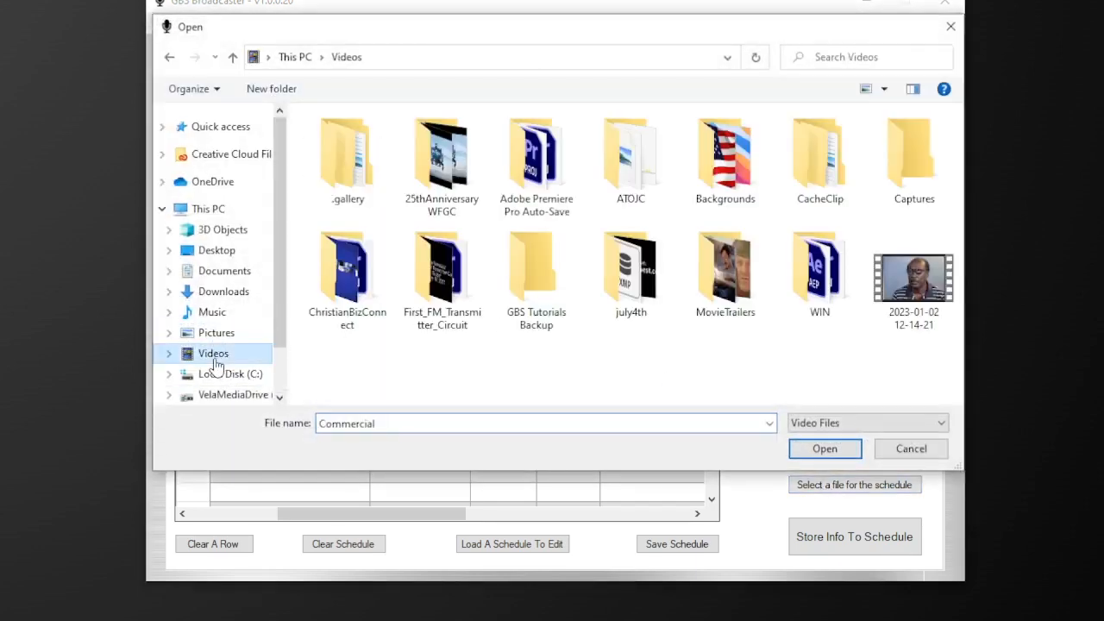
double_click(727, 276)
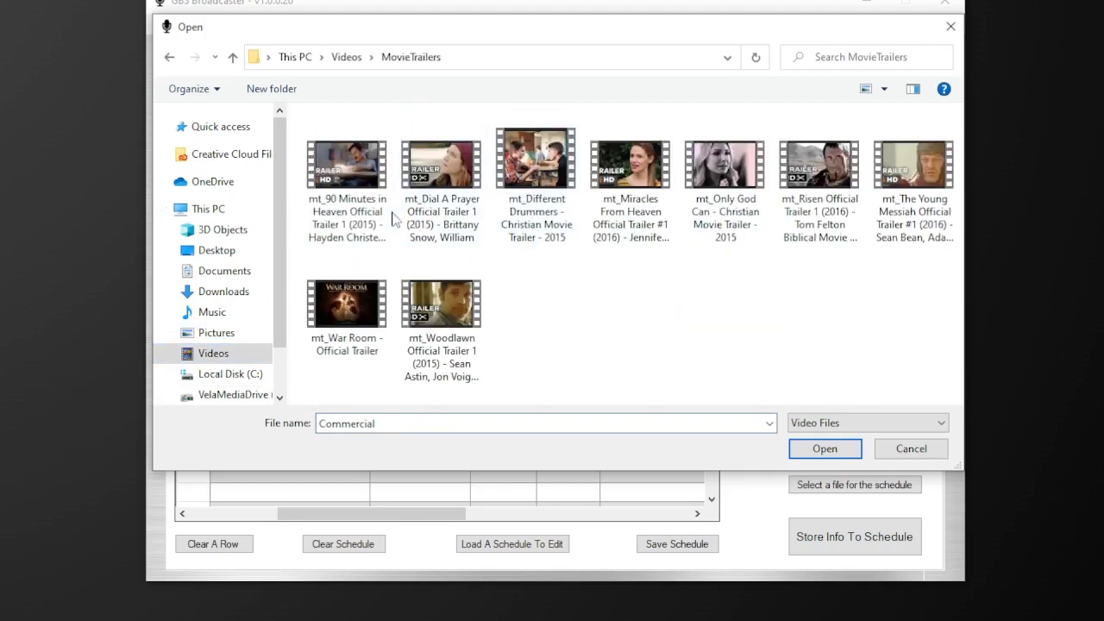
click(444, 175)
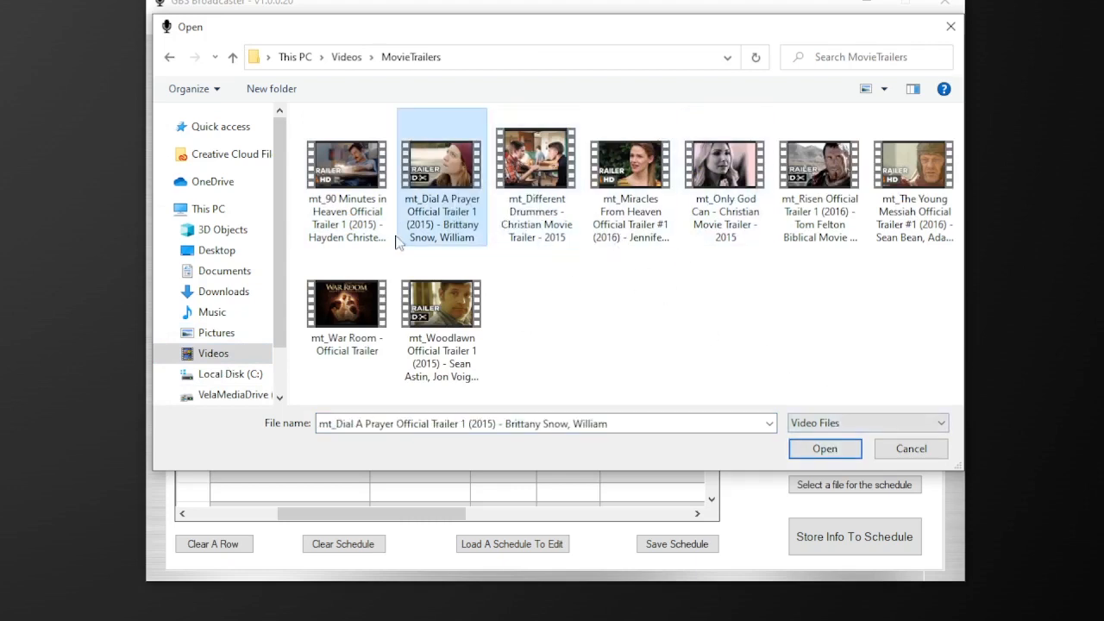
click(824, 449)
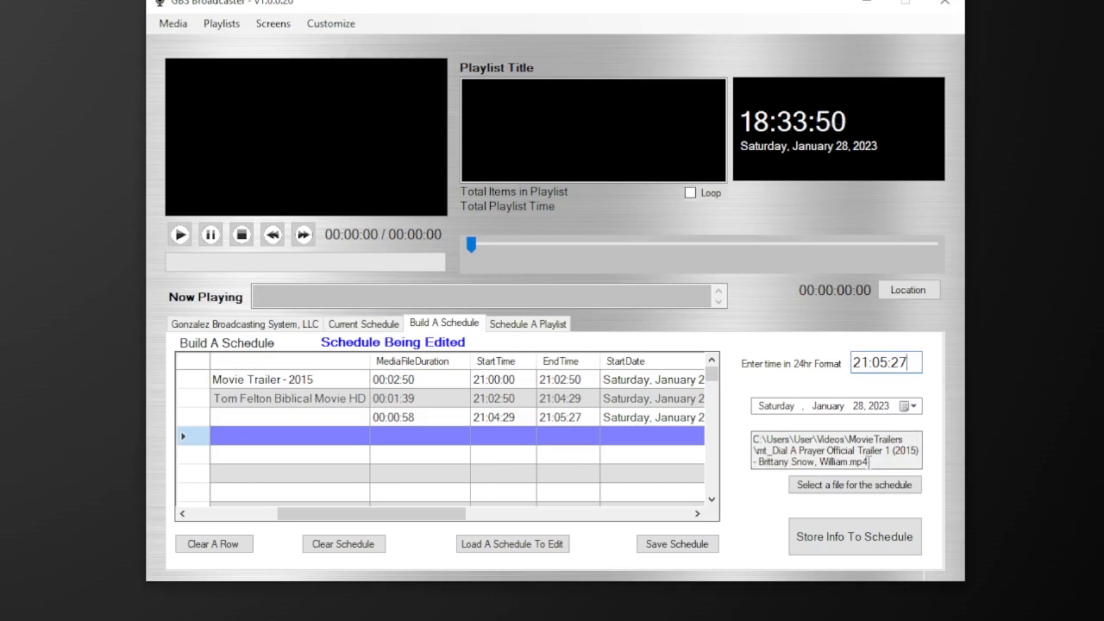
click(859, 546)
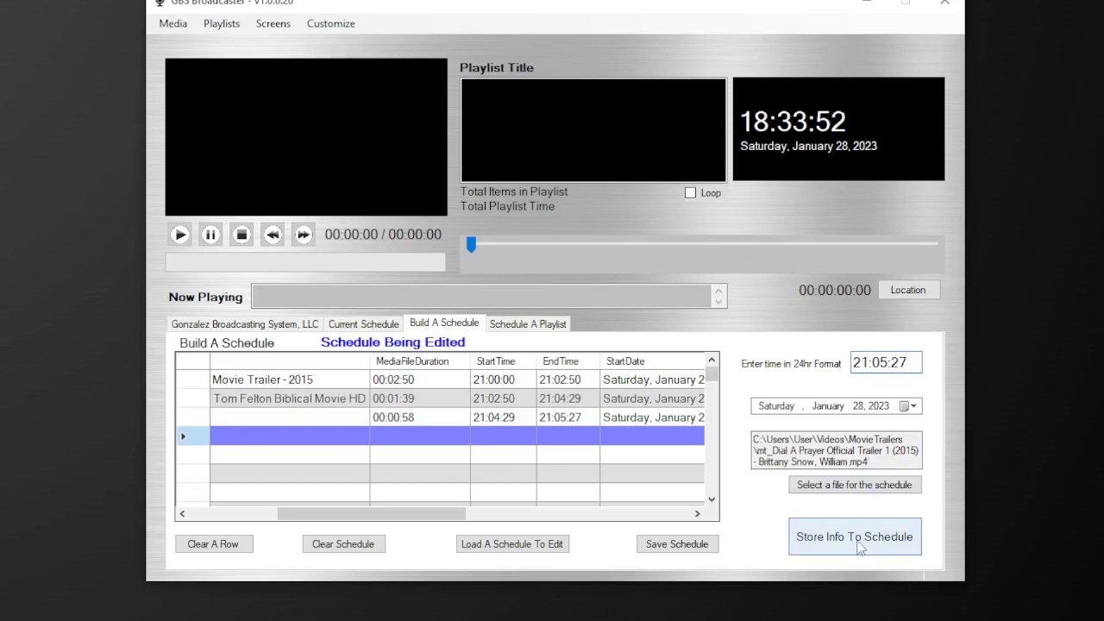
click(859, 546)
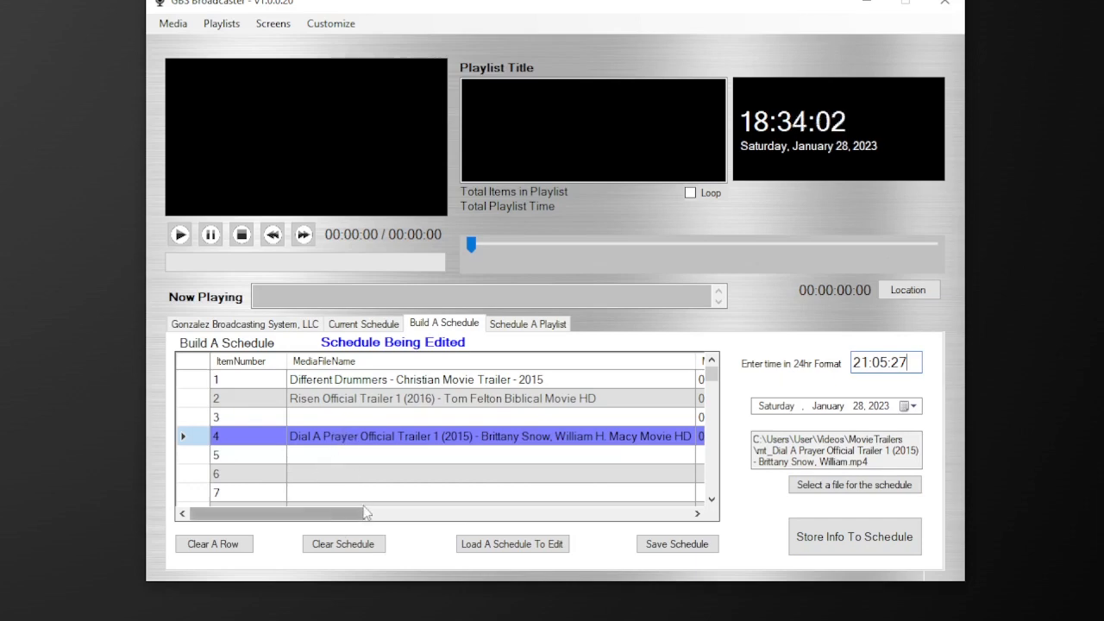
Step: Check the stored details of schedule item 4, including its times, date and full file location
drag(344, 520, 614, 526)
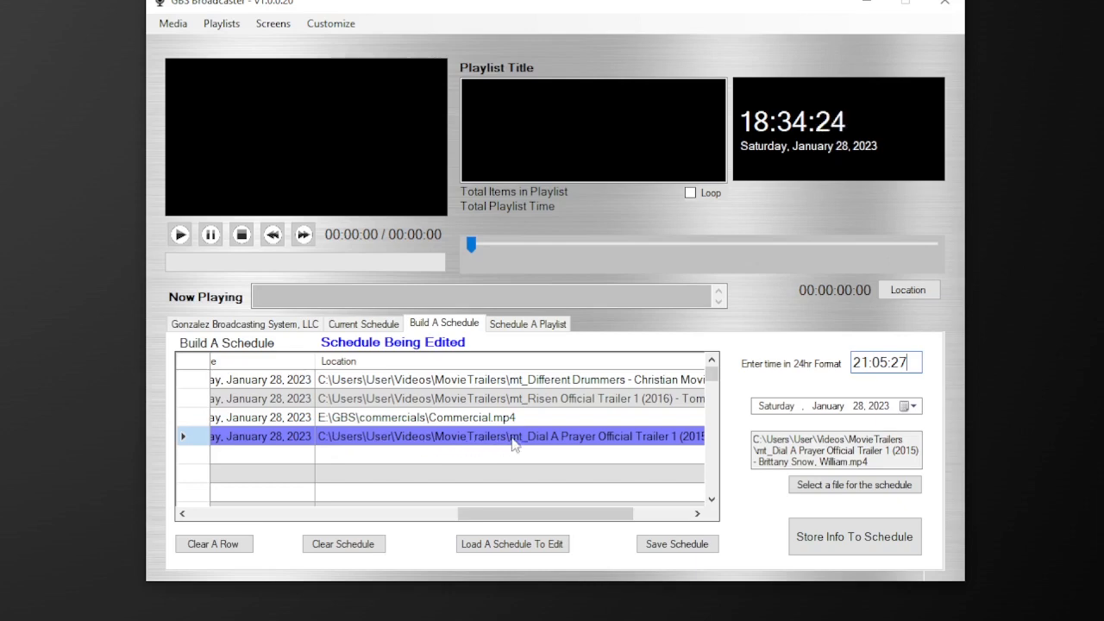
drag(531, 517, 660, 459)
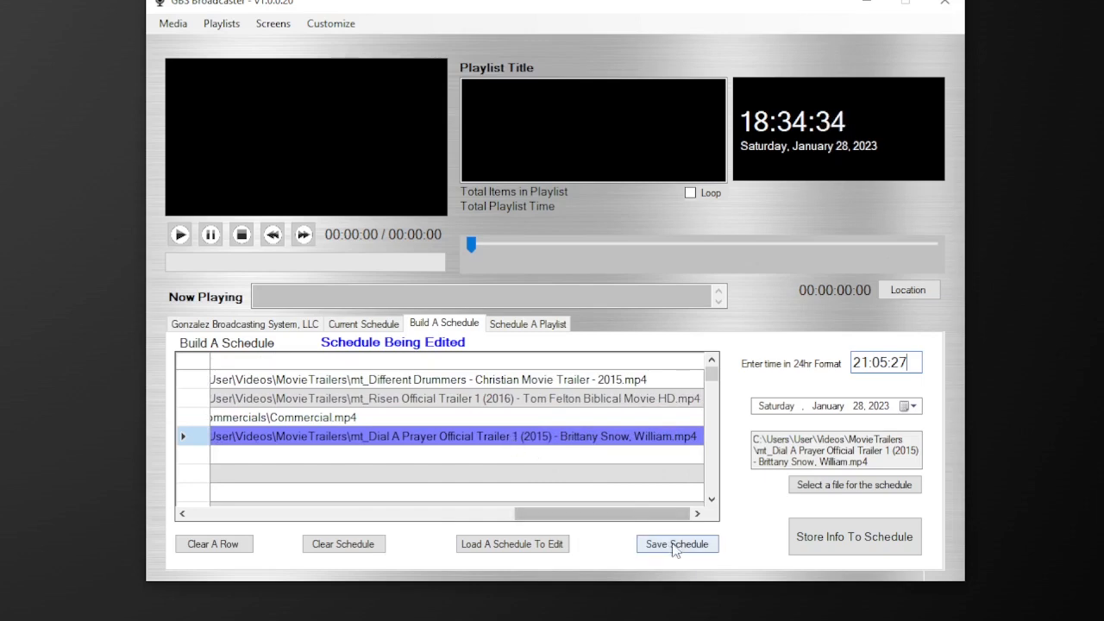
Step: Save the schedule as an XML file named MyFirstSchedule in the GBS\schedules folder on VelaMediaDrive (E:)
click(677, 550)
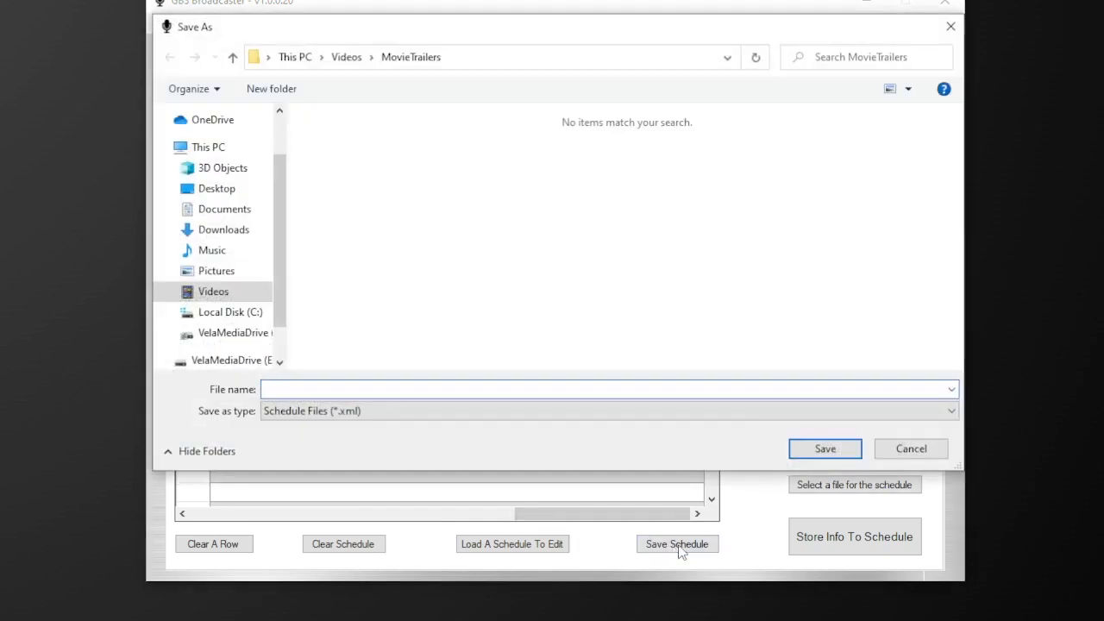
click(240, 336)
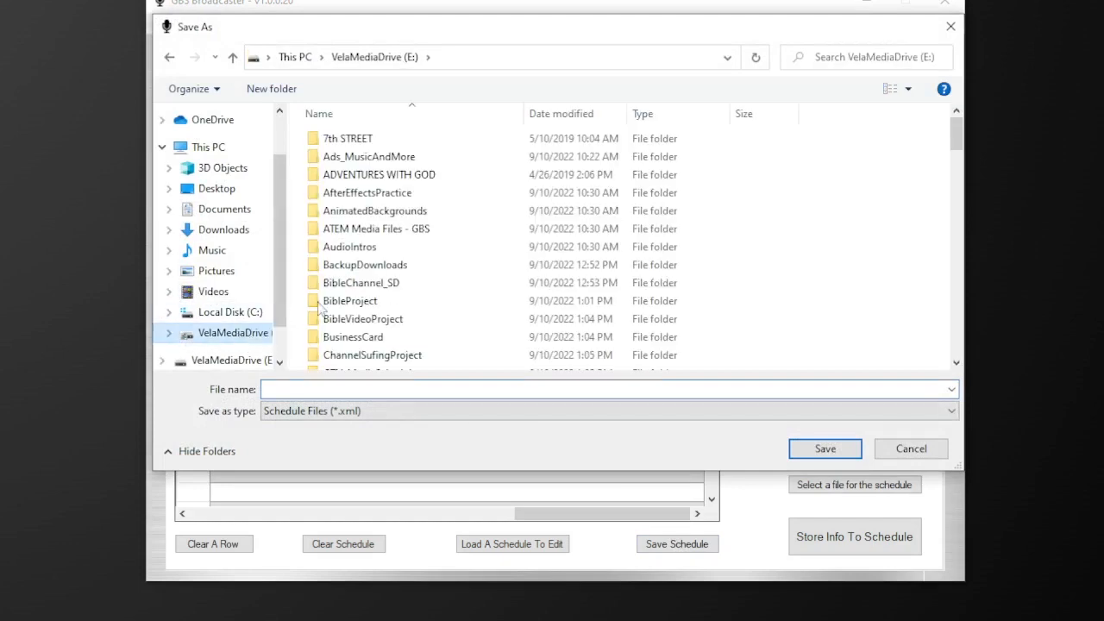
scroll(369, 274, down, 5)
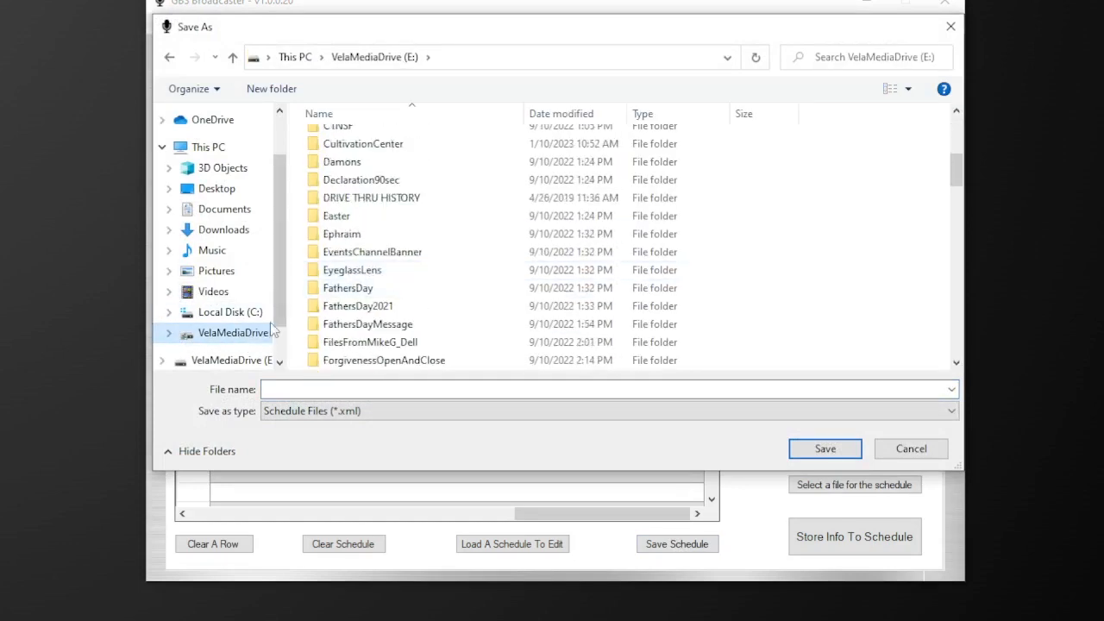
scroll(450, 254, down, 4)
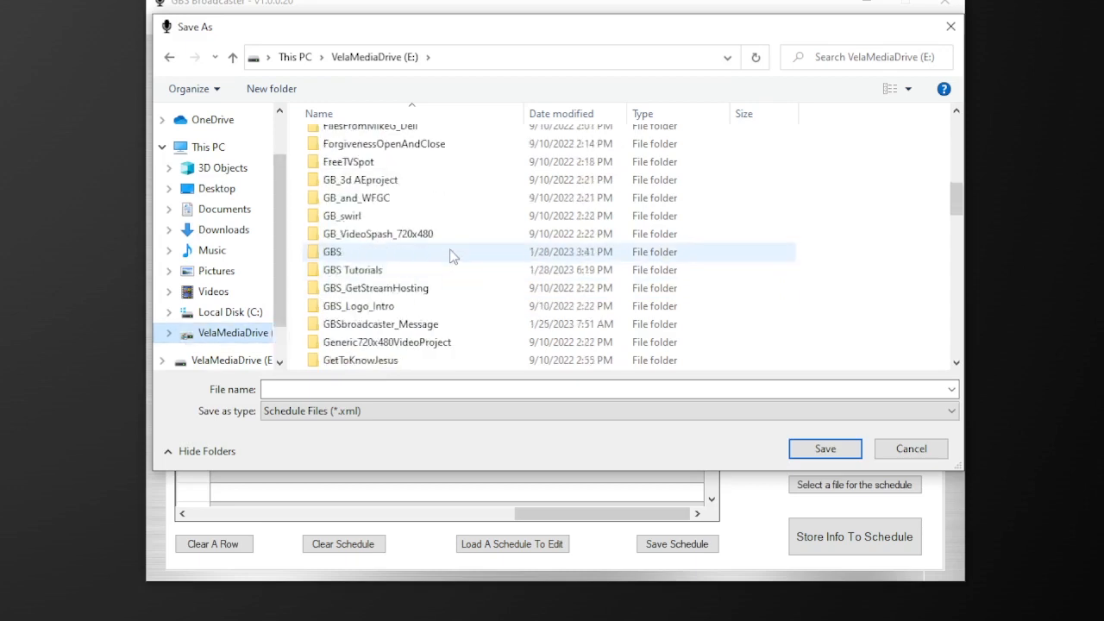
double_click(333, 259)
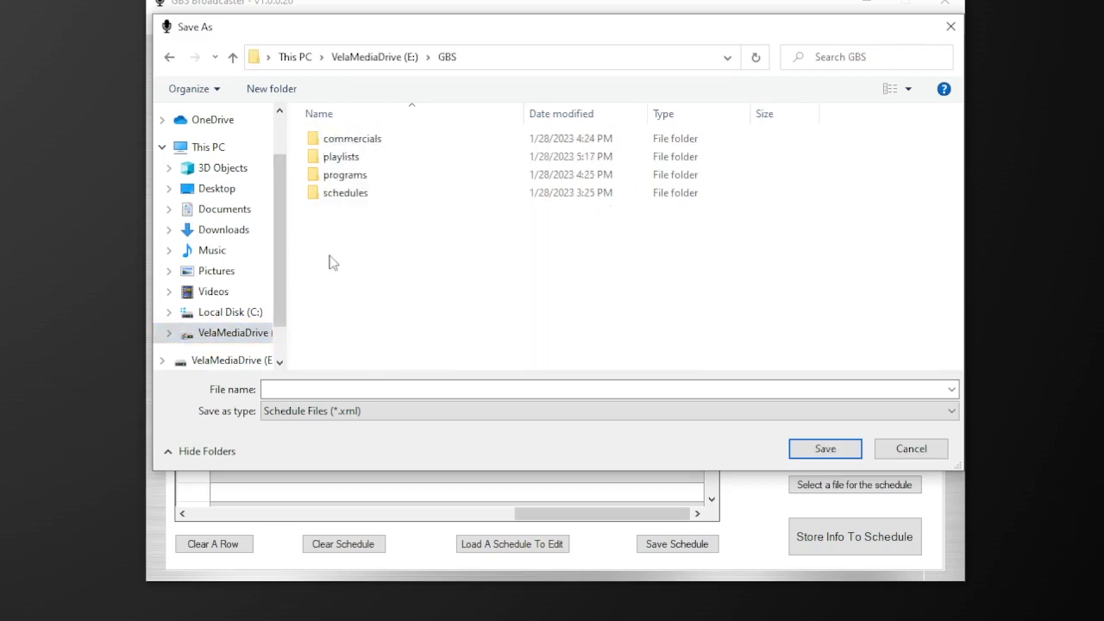
double_click(352, 198)
click(307, 389)
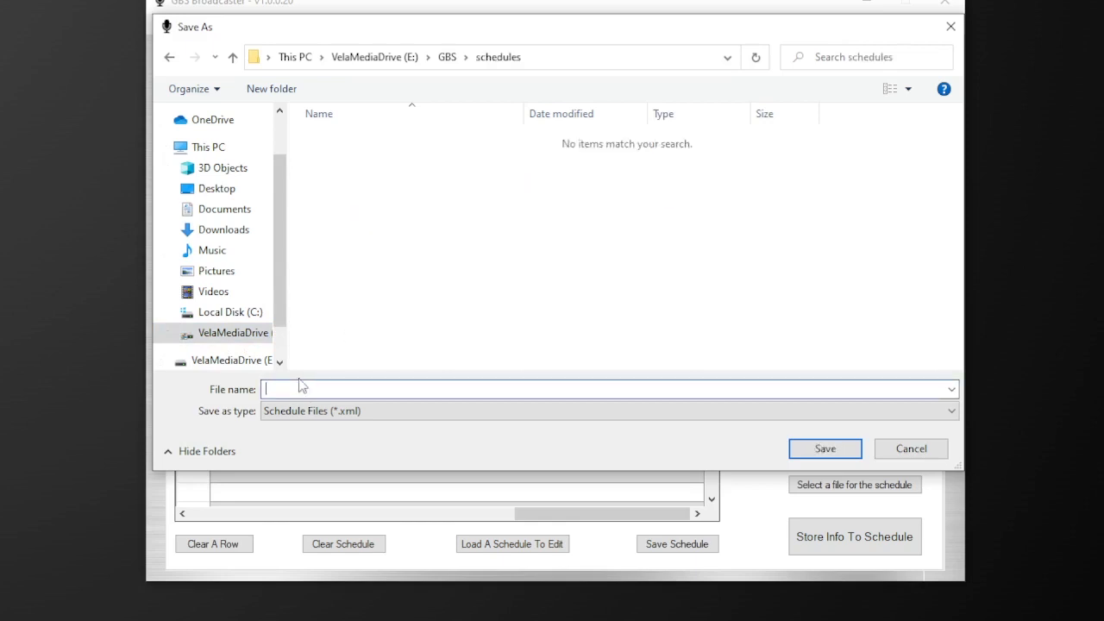
text(MyFirstSchedul)
text(edule)
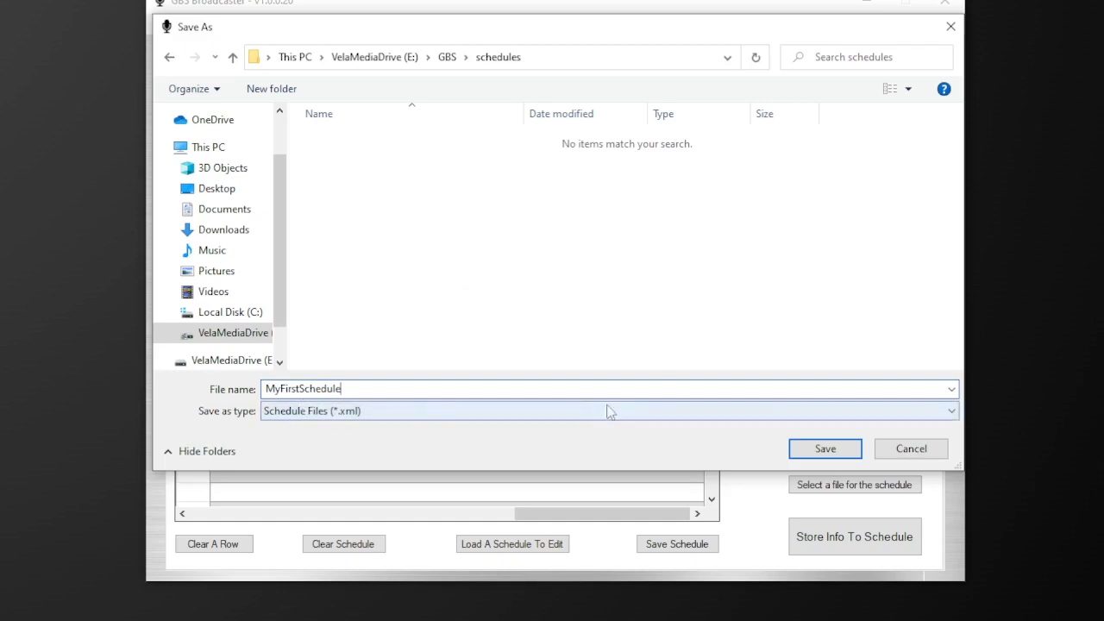
click(842, 453)
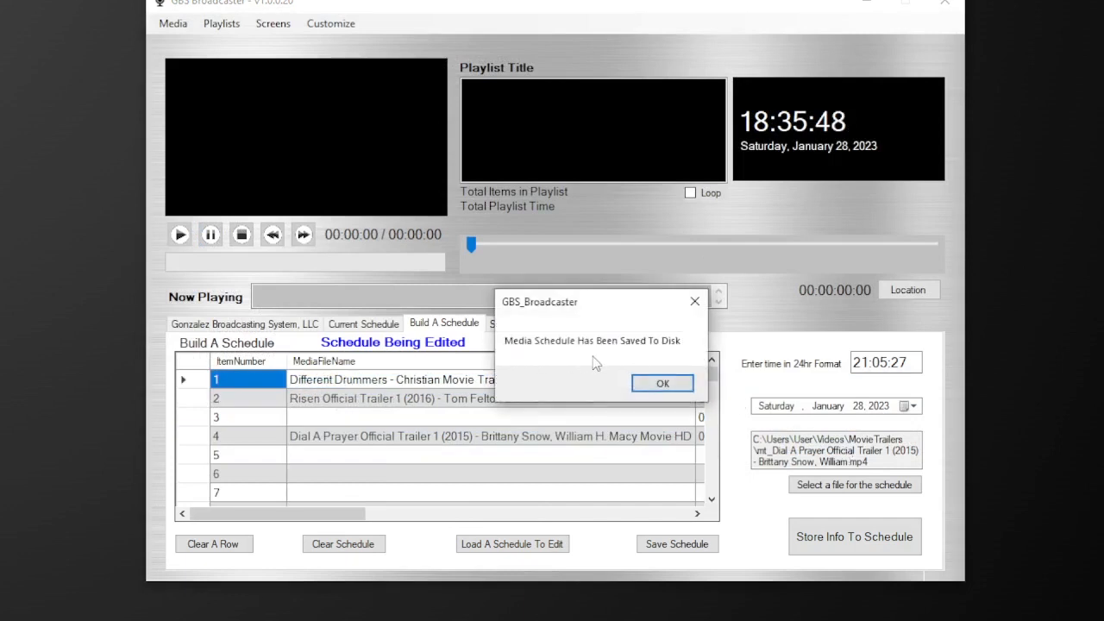
click(659, 384)
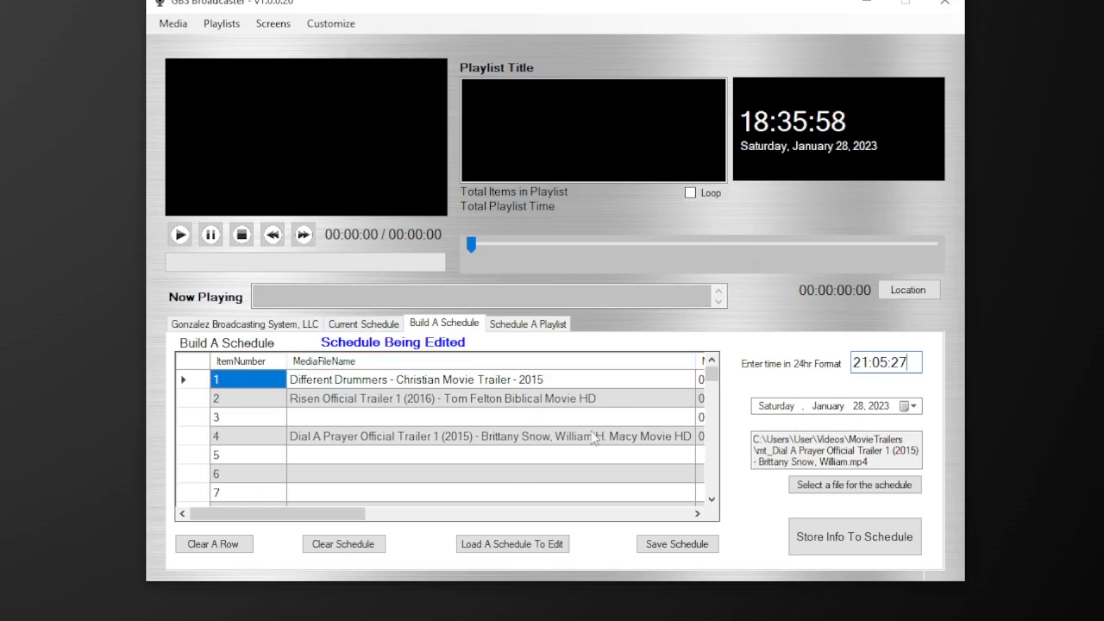
Step: Load MyFirstSchedule from E:\GBS\schedules as the current schedule
click(364, 329)
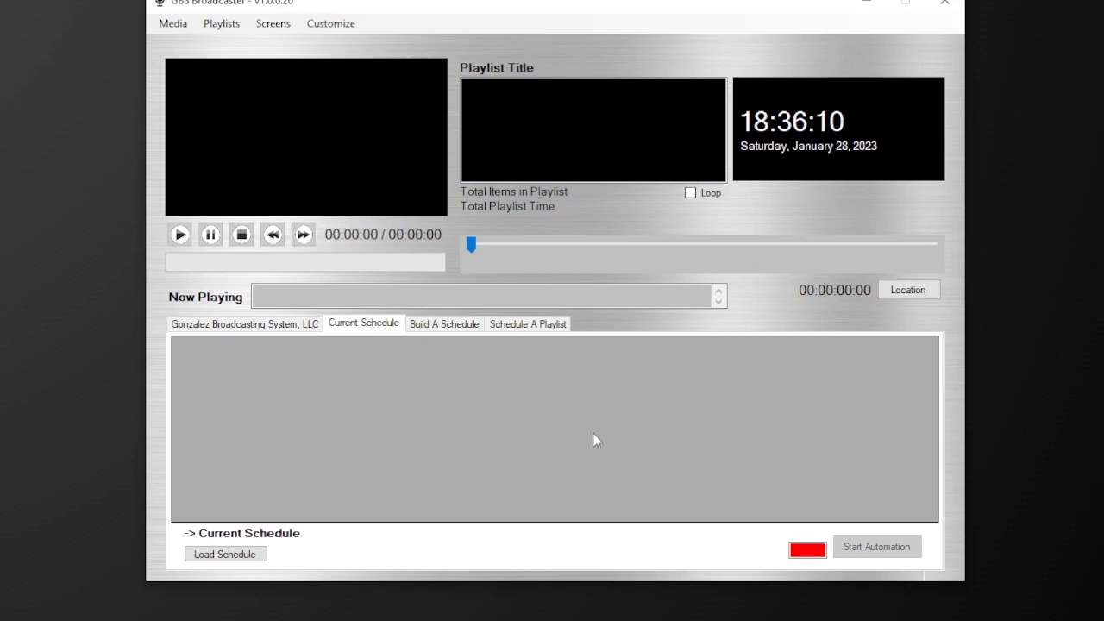
click(220, 557)
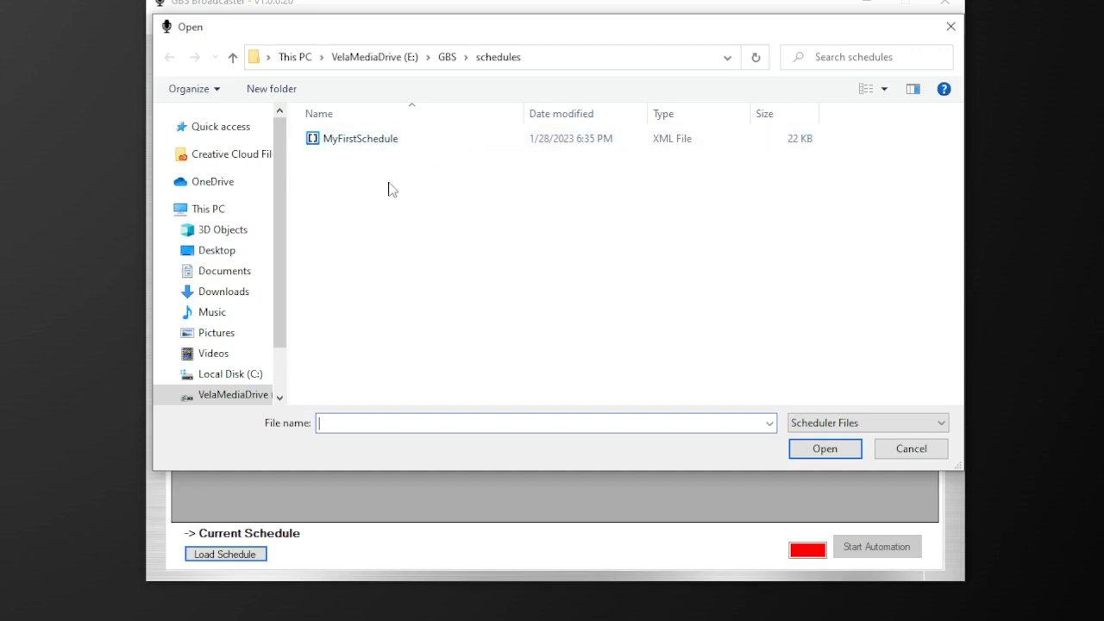
click(350, 145)
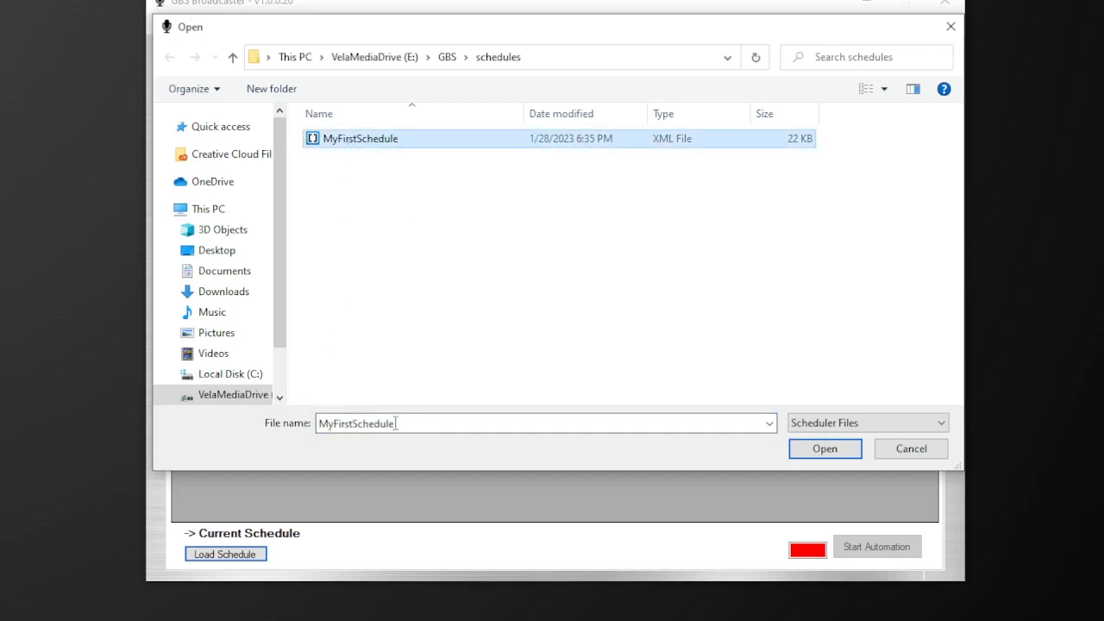
click(824, 448)
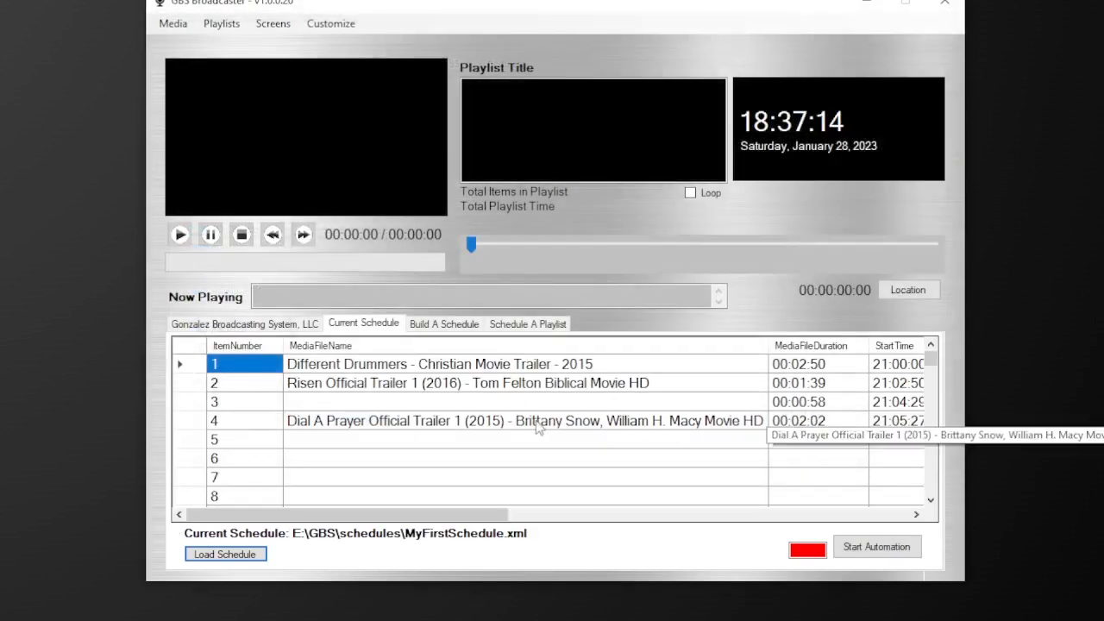
Step: Examine the loaded schedule's rows and columns, including media names, durations, start and end times, dates and file locations
scroll(536, 425, down, 7)
scroll(536, 424, down, 7)
scroll(538, 422, down, 9)
scroll(540, 420, up, 20)
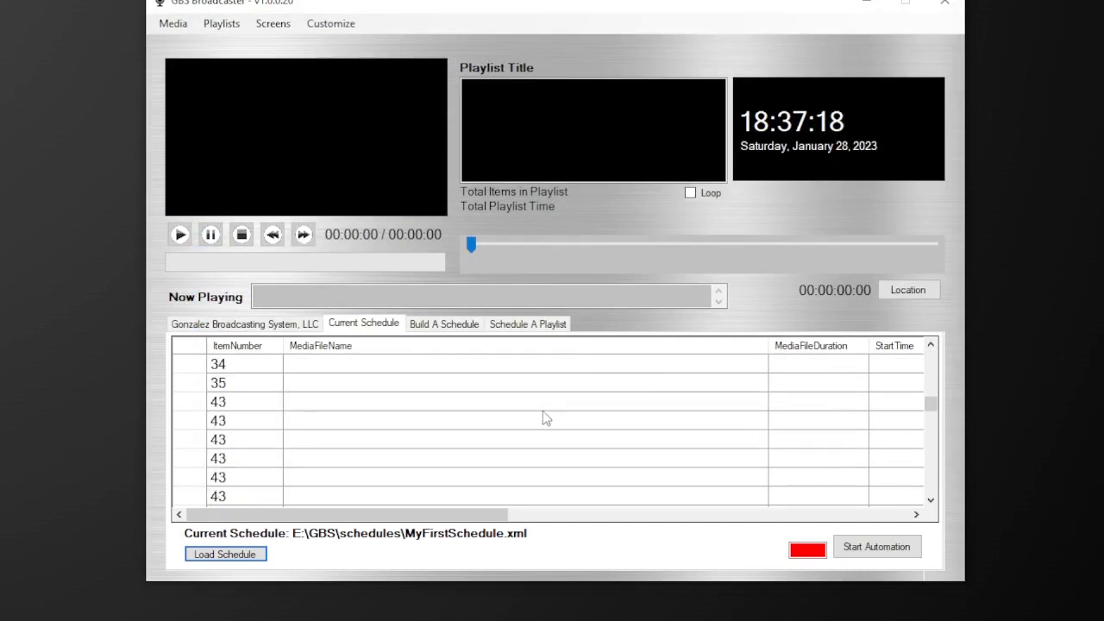
scroll(547, 405, up, 2)
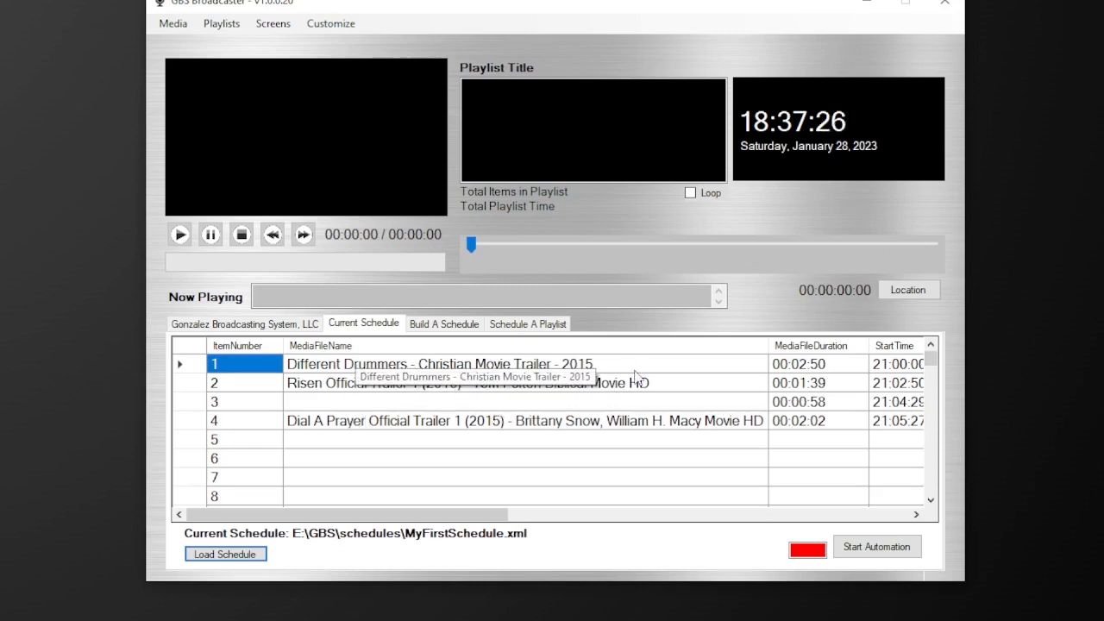
drag(474, 515, 440, 518)
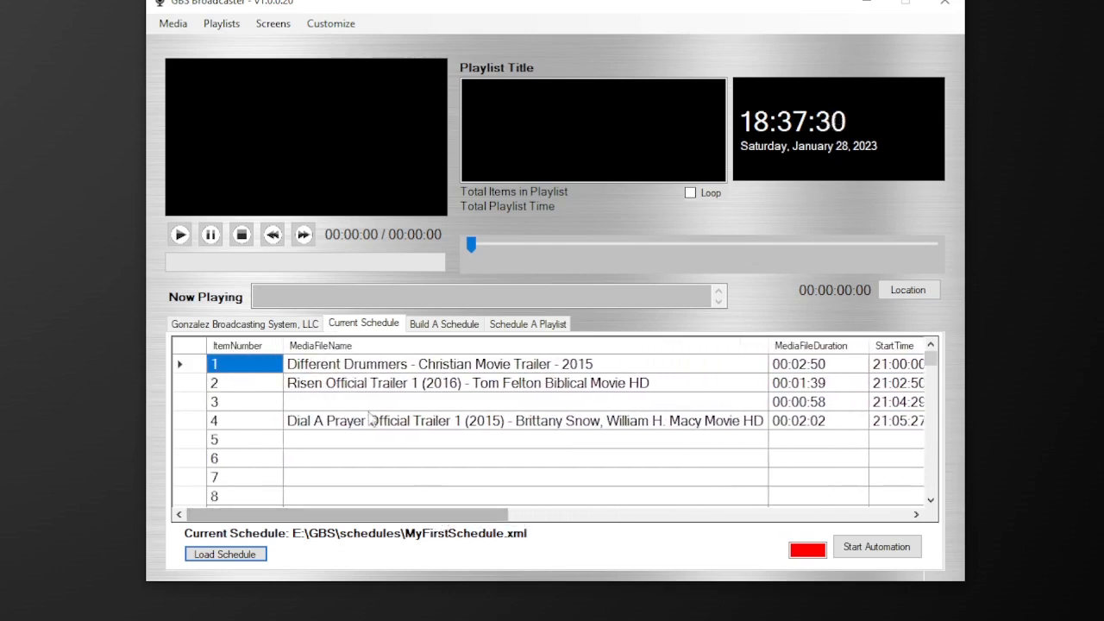
mouse_move(396, 517)
mouse_down()
mouse_move(431, 518)
mouse_move(390, 519)
mouse_up()
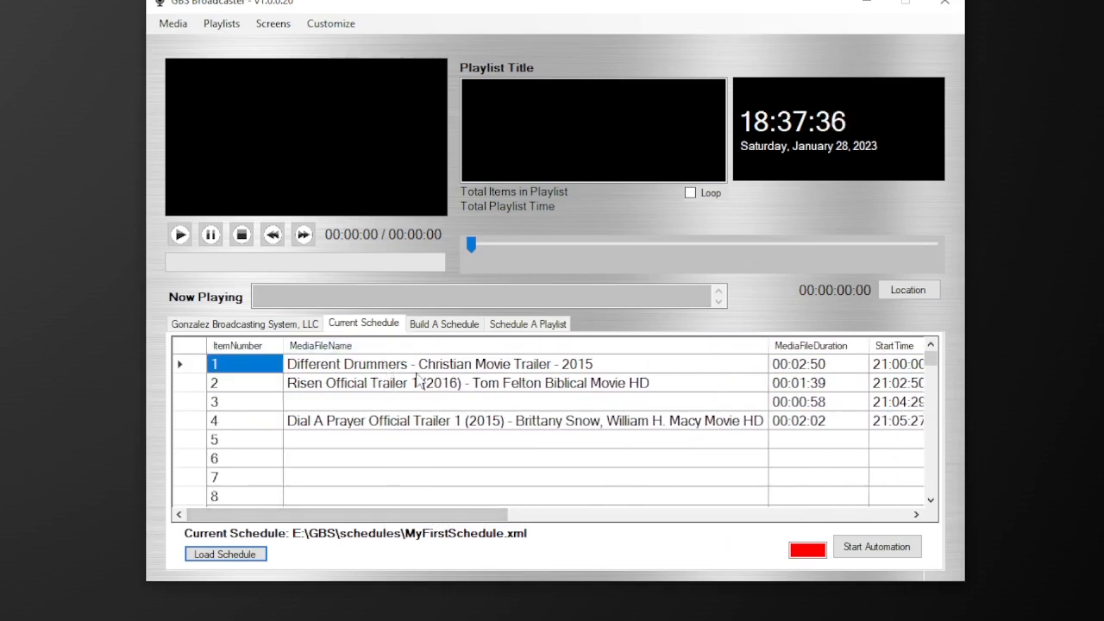
drag(437, 520, 766, 496)
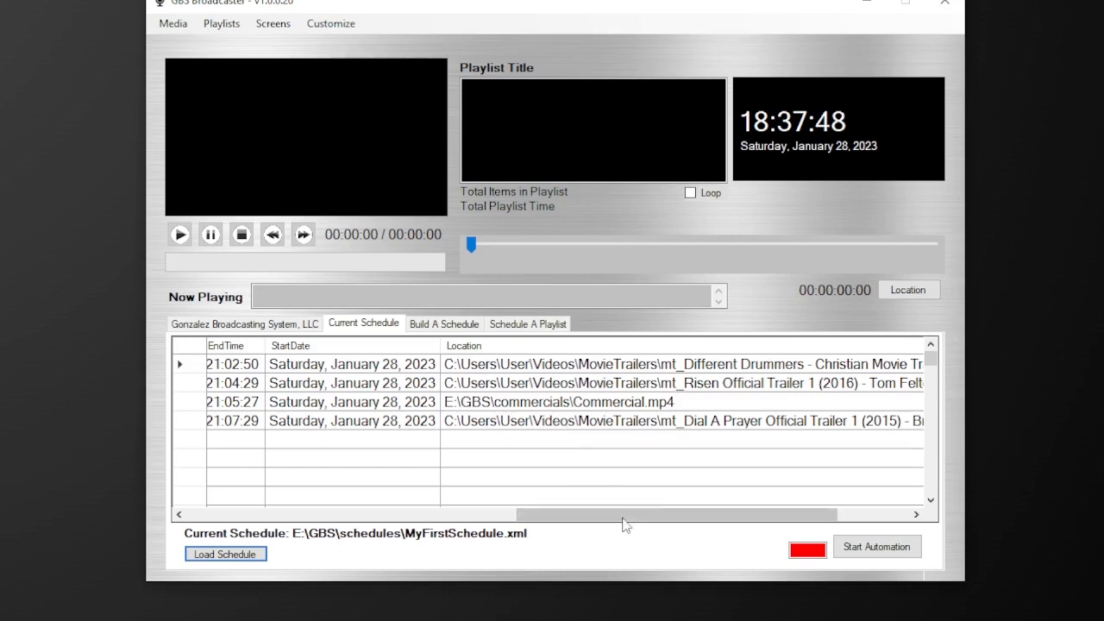
drag(632, 515, 468, 557)
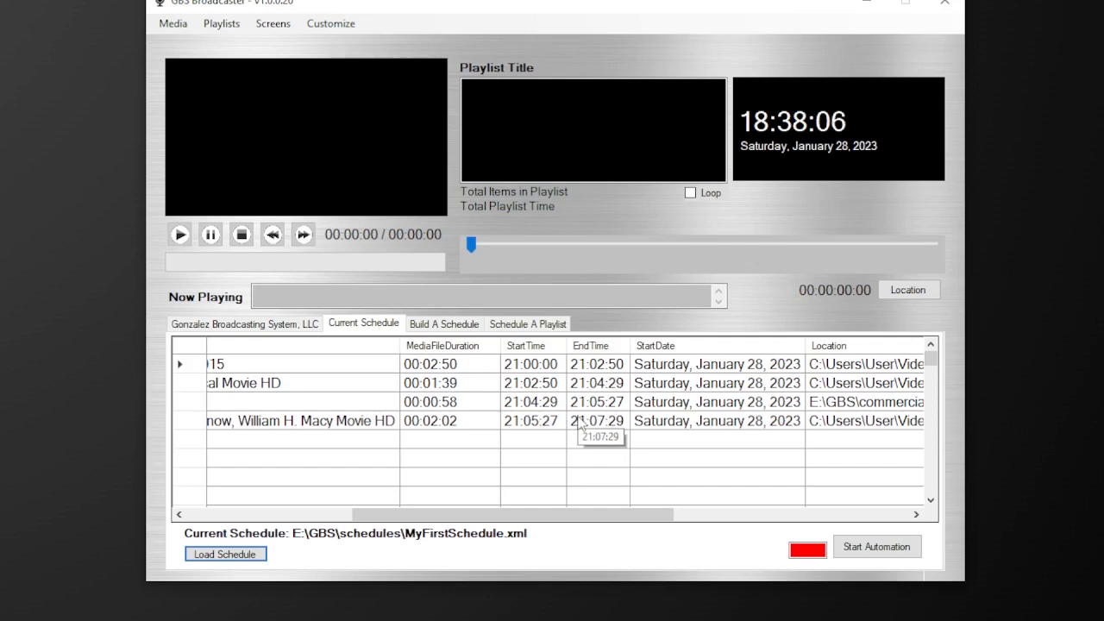
Step: Start automation for the current schedule and check its start times, end times and dates
click(873, 549)
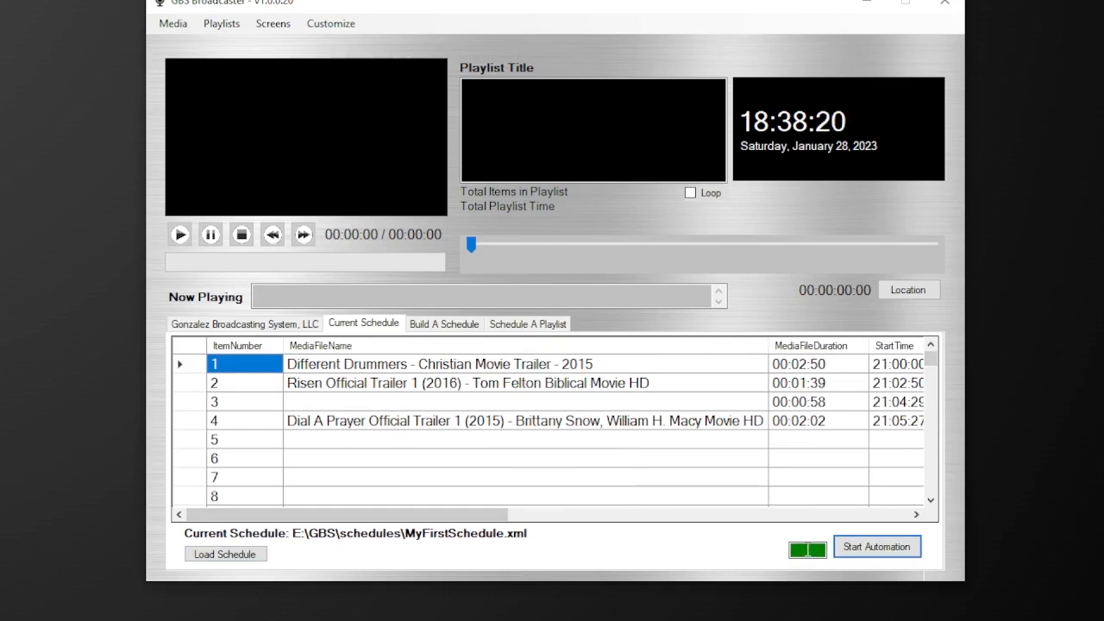
drag(448, 515, 574, 512)
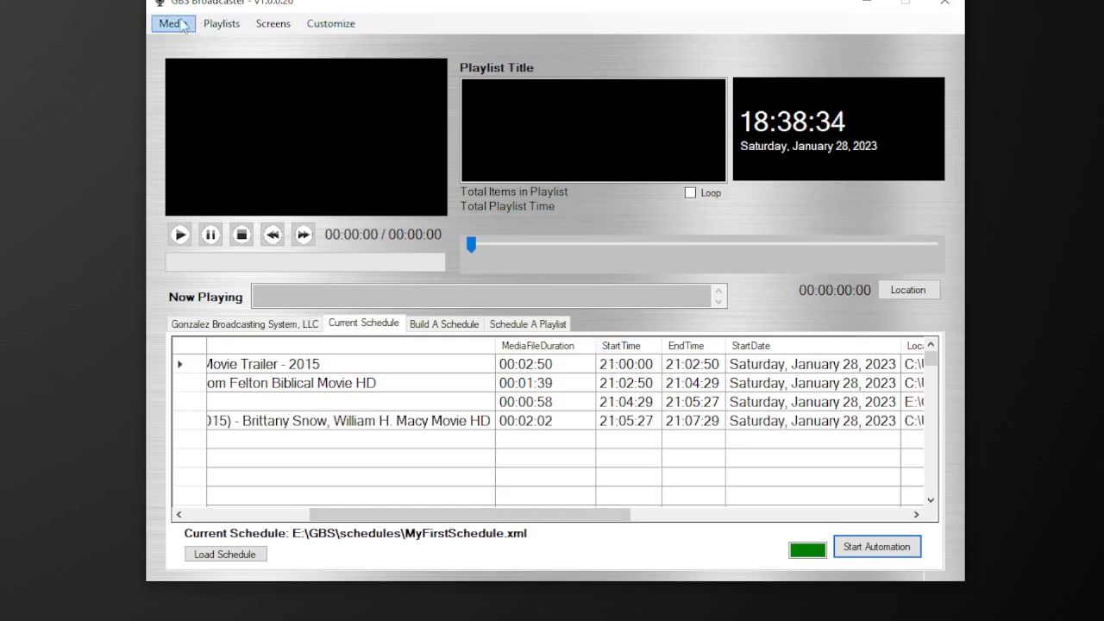
Step: Load the playlist file myfirstplaylist from E:\GBS\playlists into the player, filtering the media selection to Playlist Files
click(188, 24)
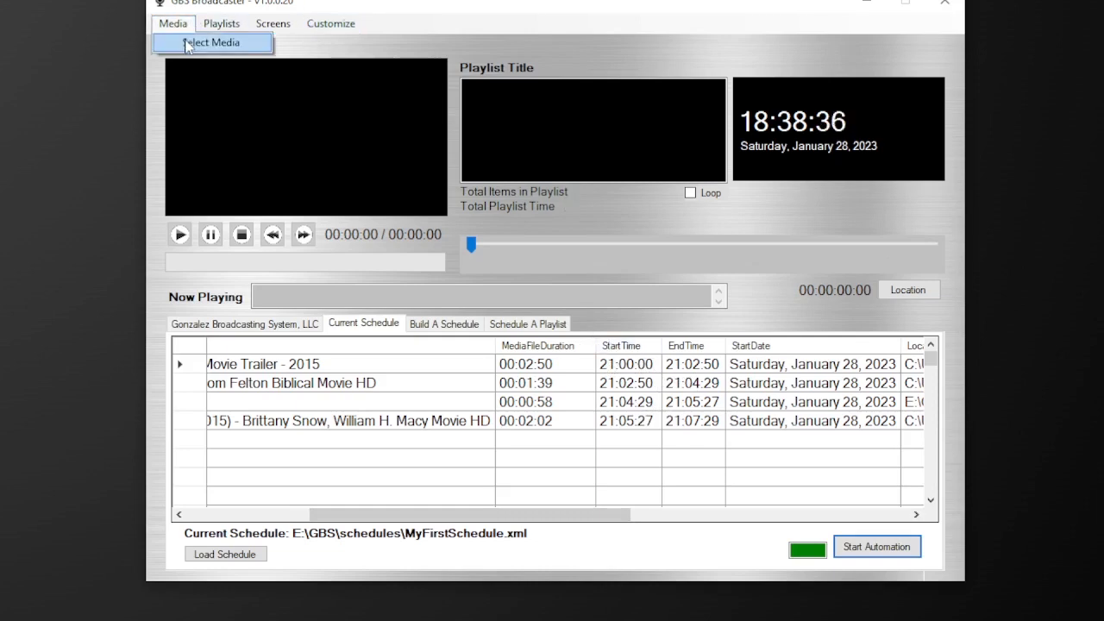
click(188, 45)
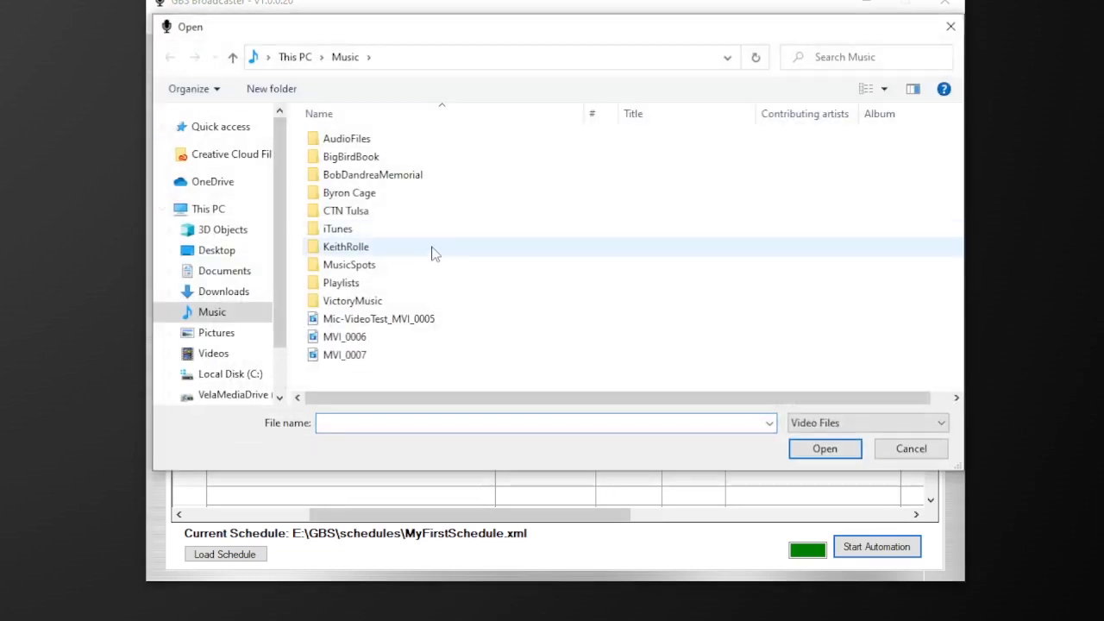
click(229, 375)
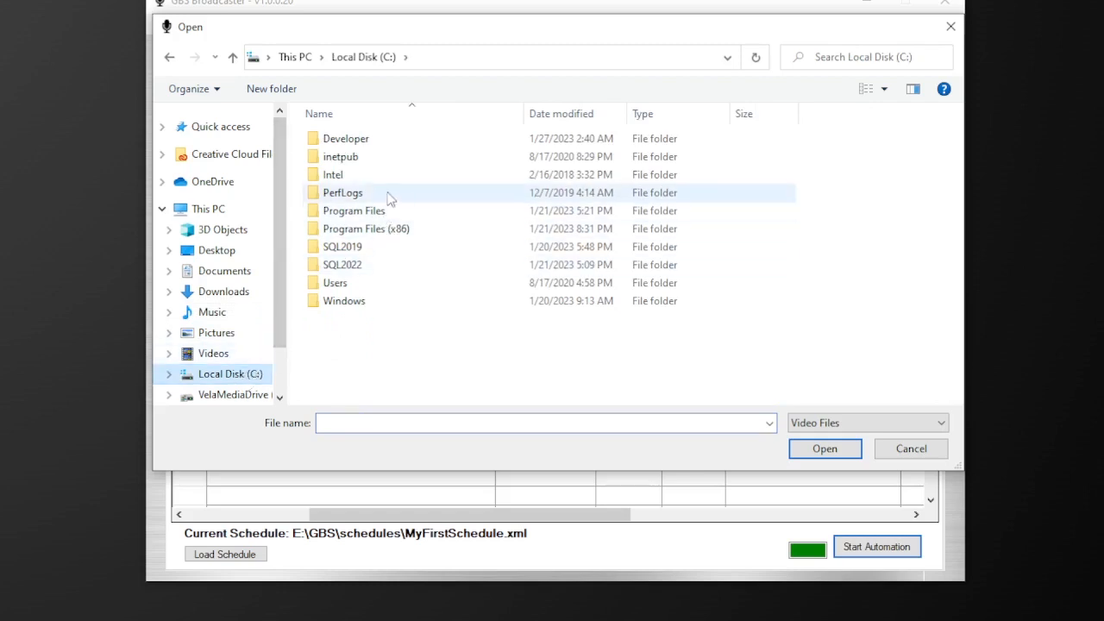
click(259, 398)
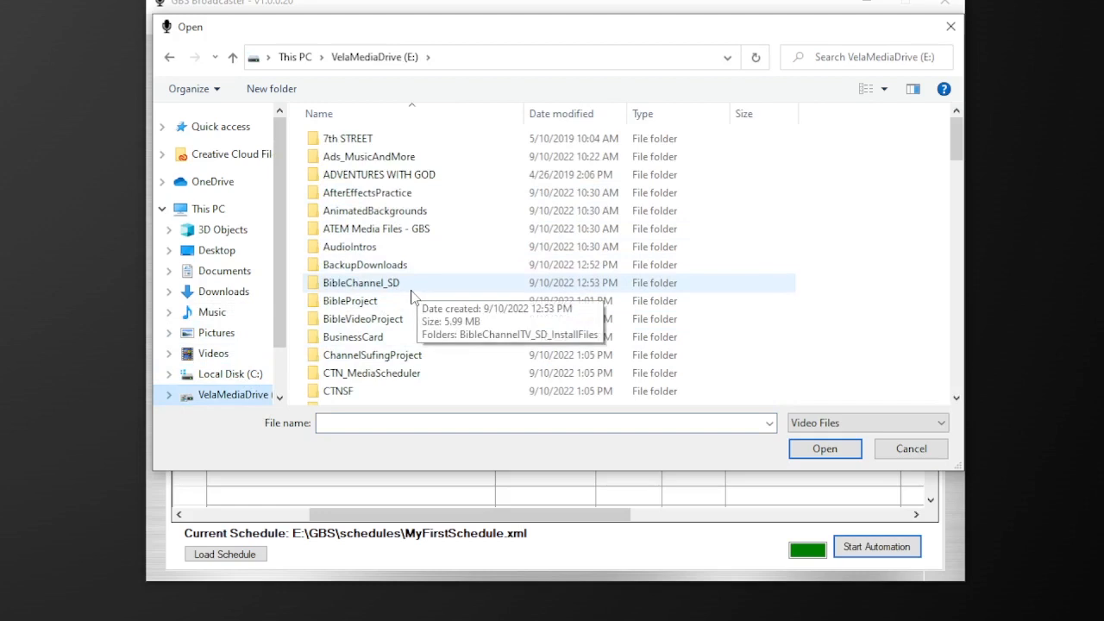
scroll(413, 272, down, 5)
scroll(410, 271, down, 5)
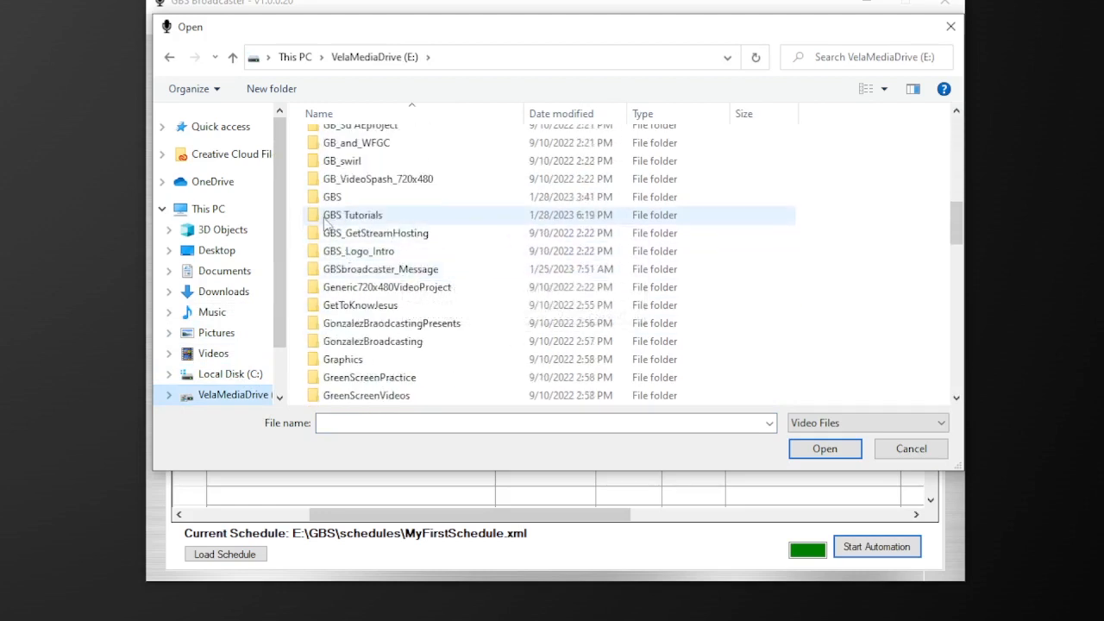
double_click(326, 197)
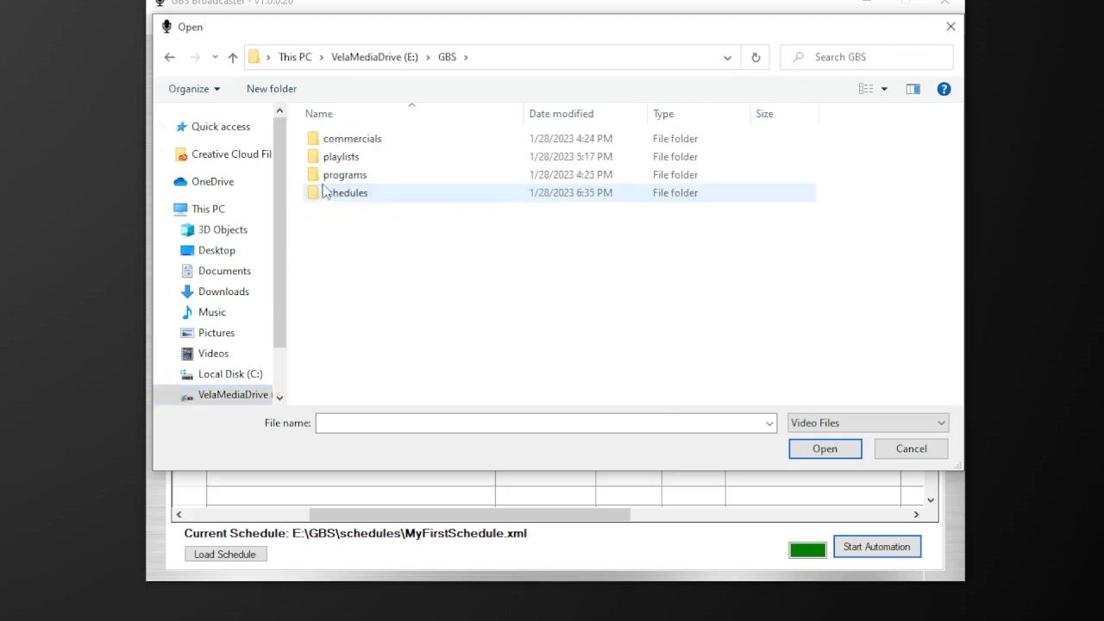
double_click(356, 160)
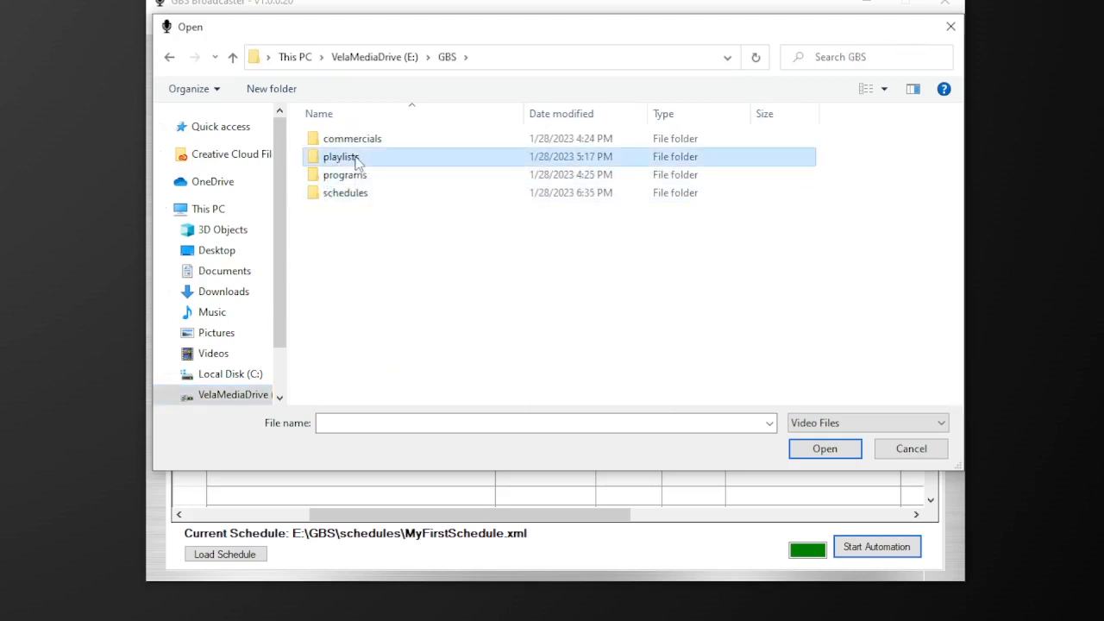
click(860, 424)
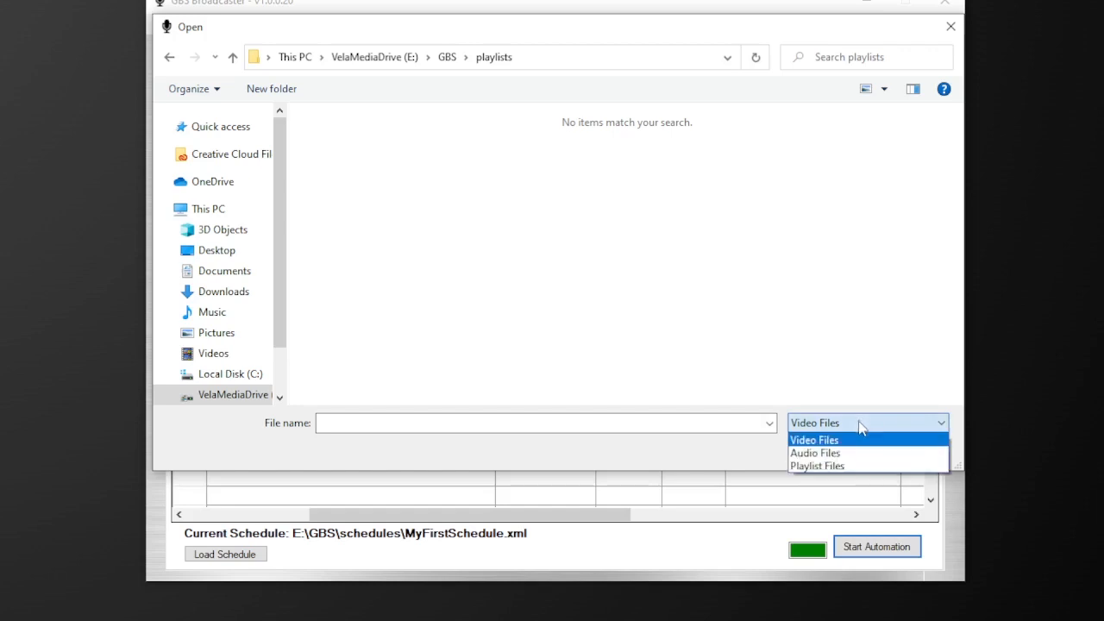
click(817, 465)
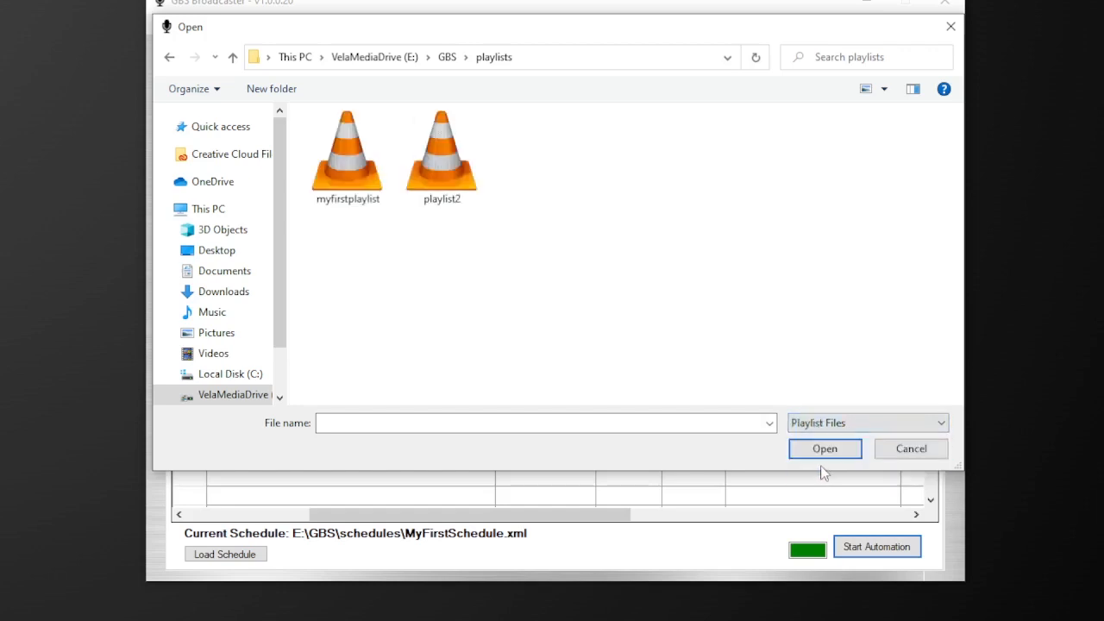
click(346, 176)
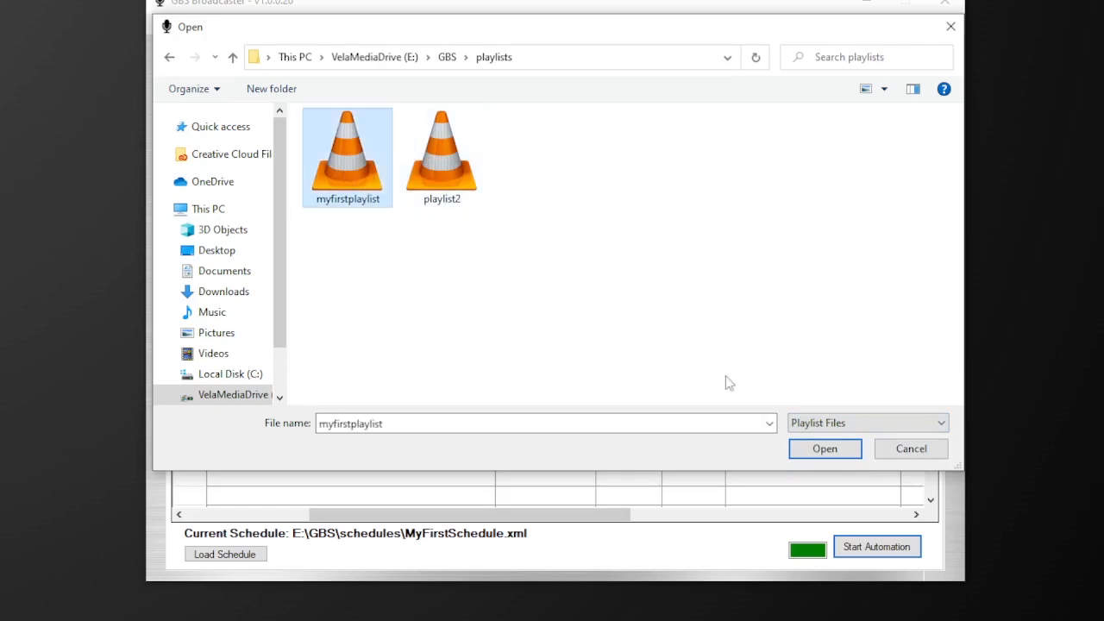
click(835, 451)
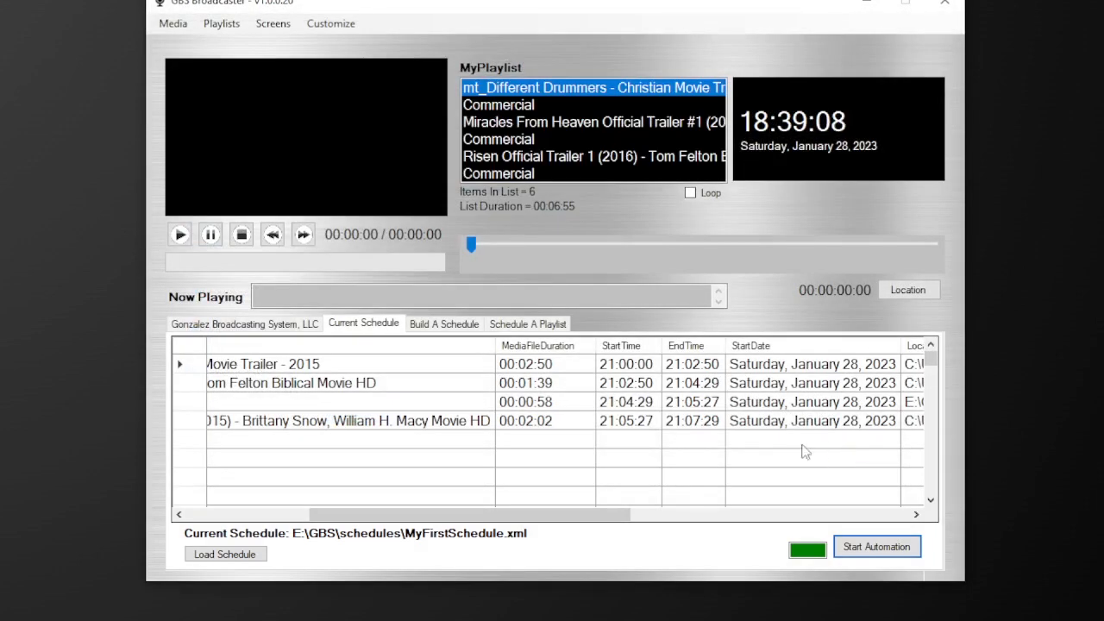
Step: Pause the playlist's playback and enable looping for the playlist
click(209, 235)
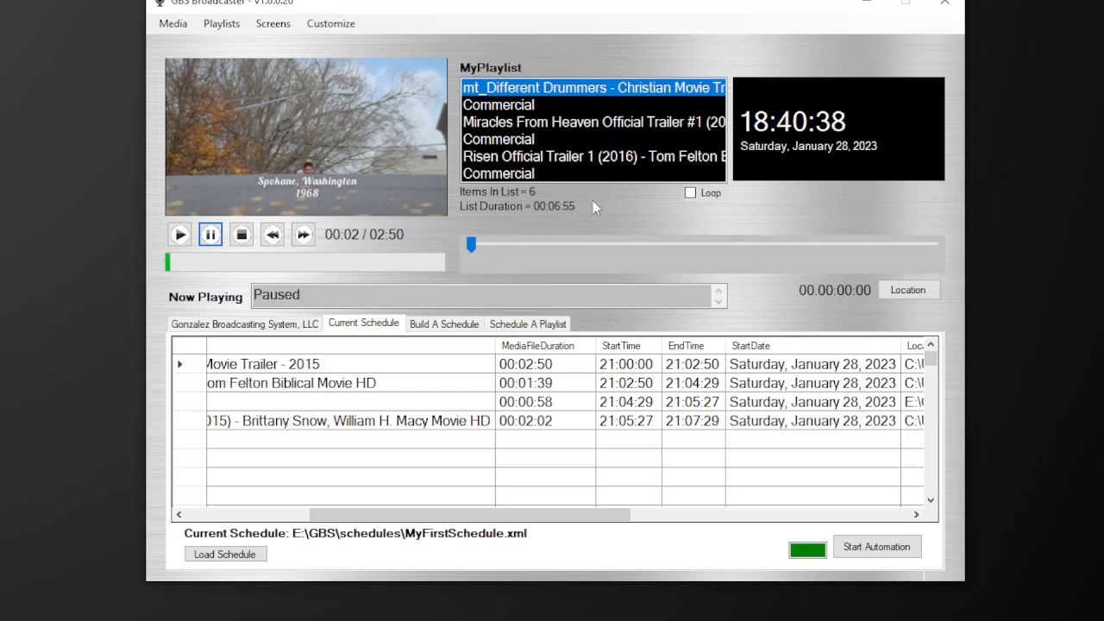
click(688, 193)
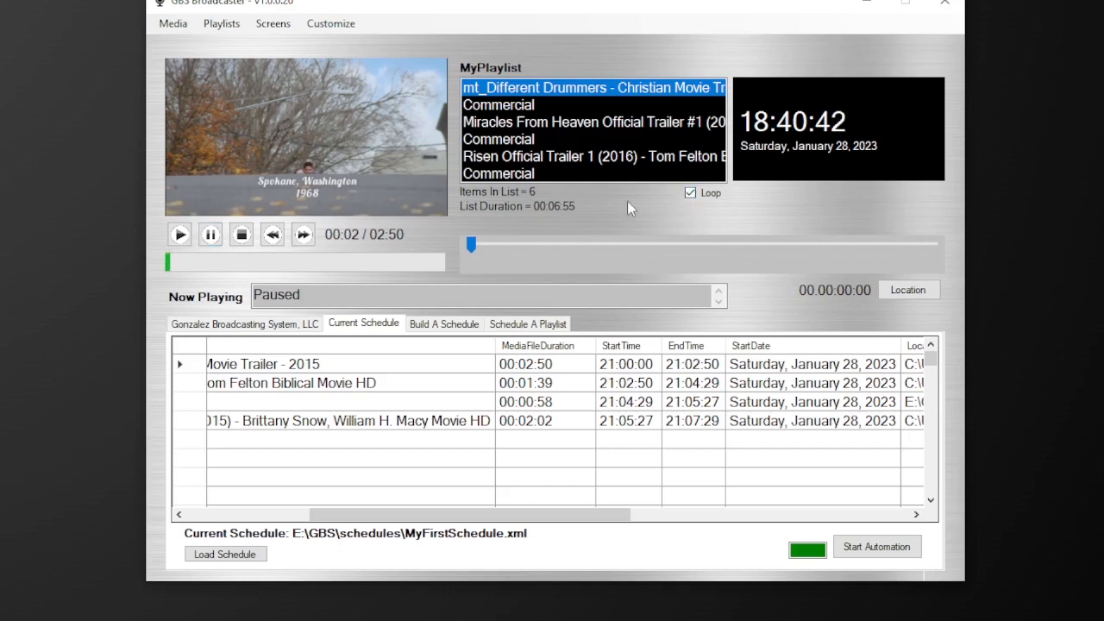